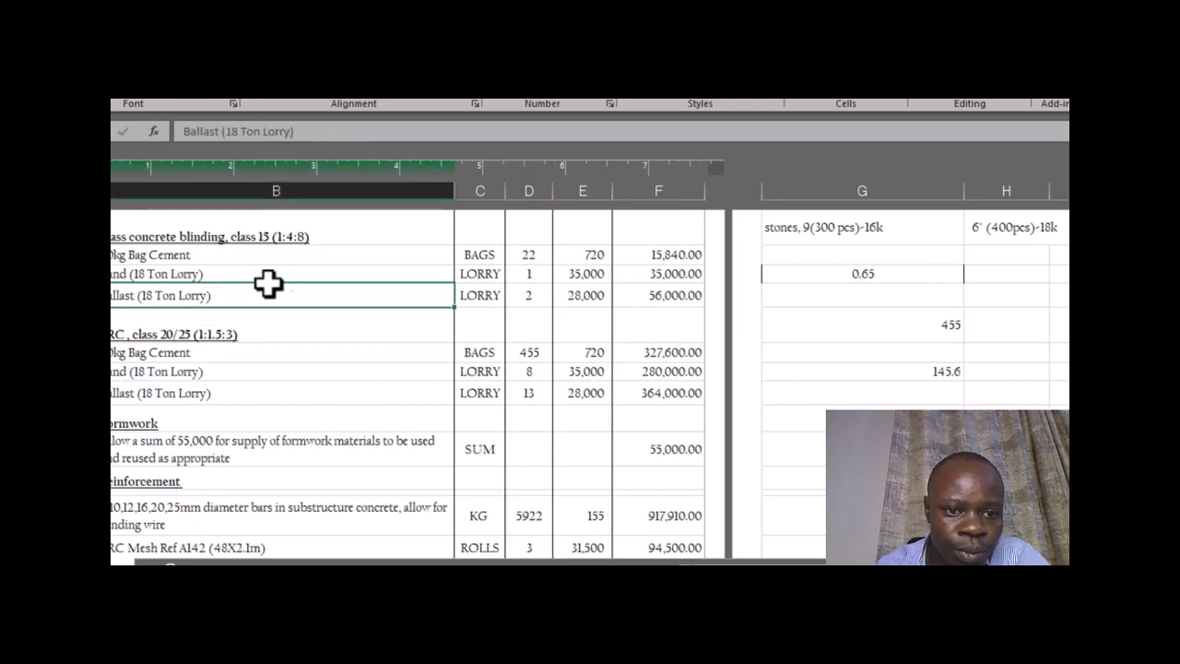
- Examine the lorry quantity formulas for sand and ballast under the class 15 (1:4:8) mass concrete blinding
click(266, 273)
click(519, 296)
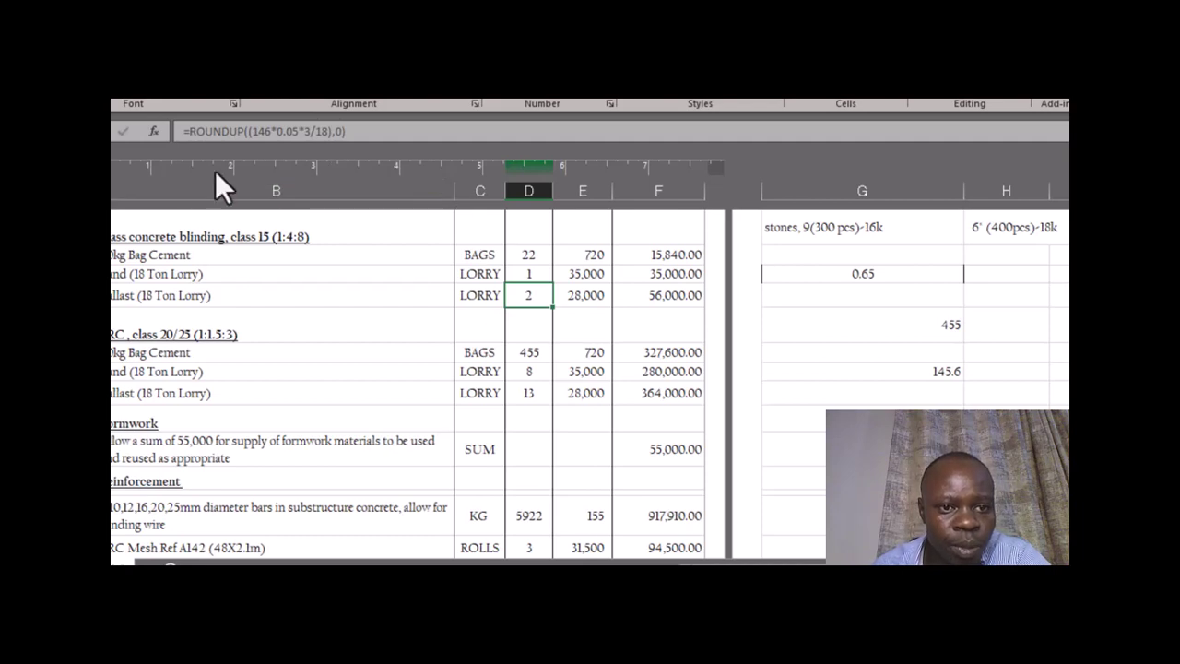
click(397, 295)
click(519, 296)
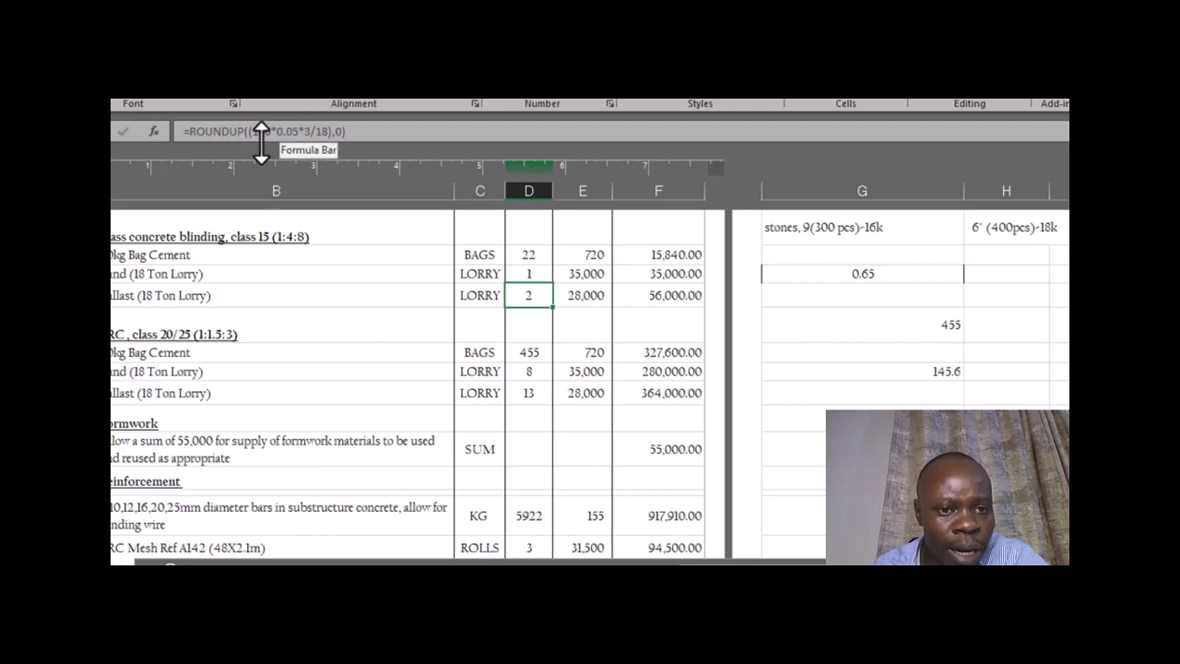
click(313, 133)
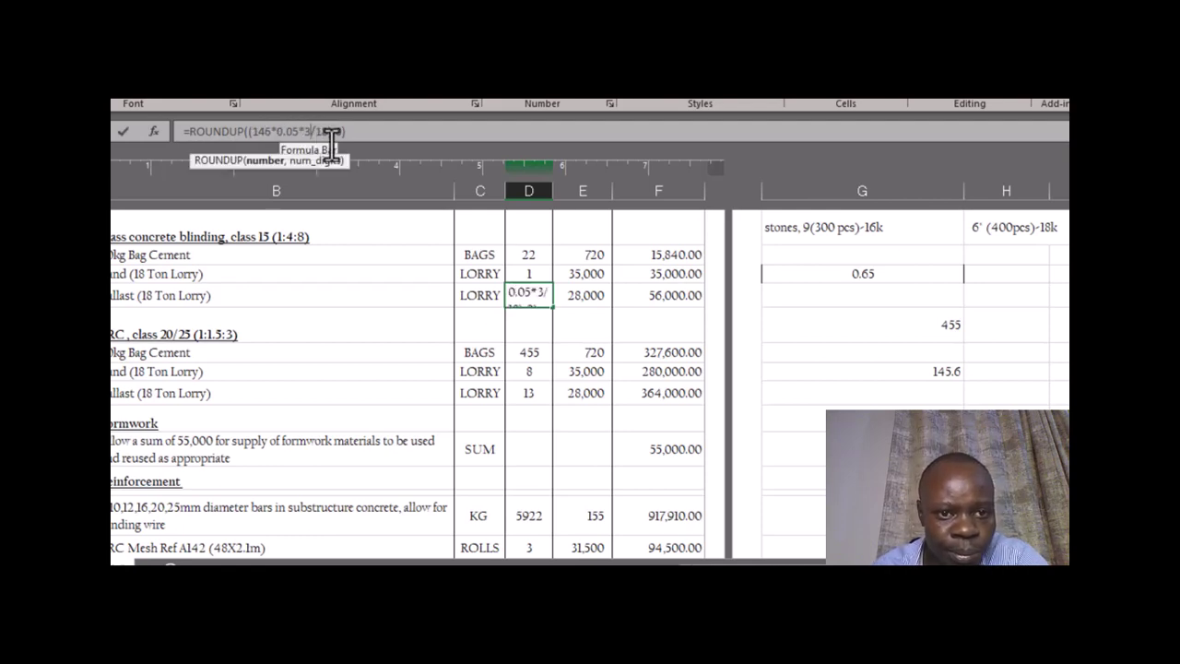
click(531, 273)
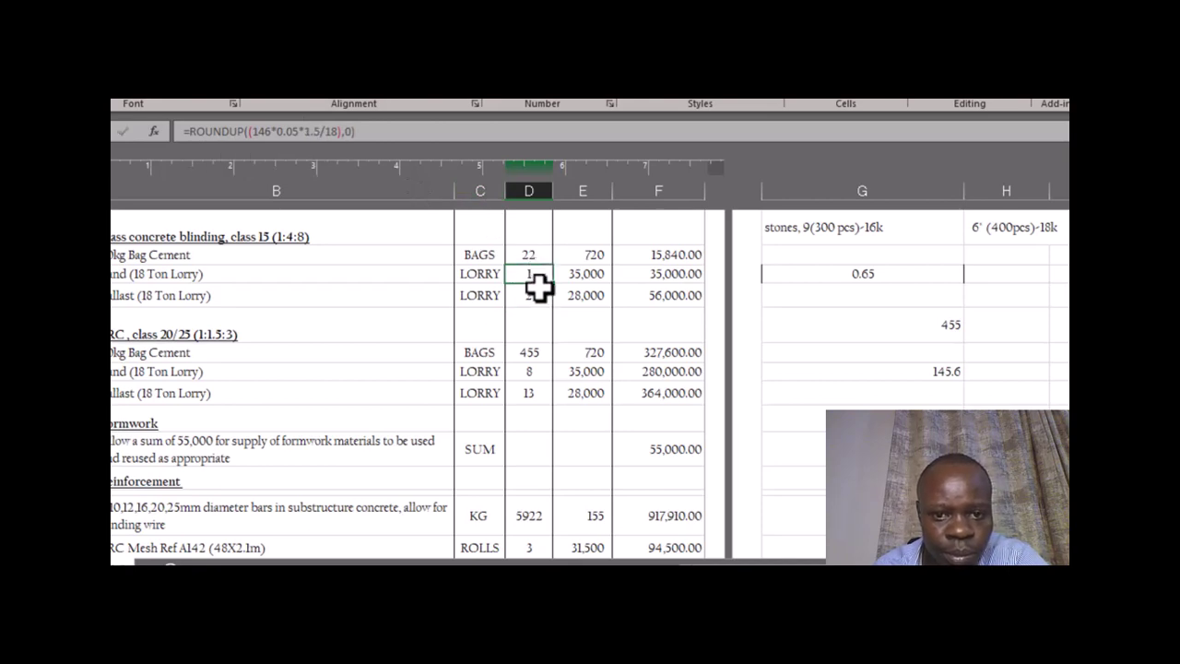
click(535, 292)
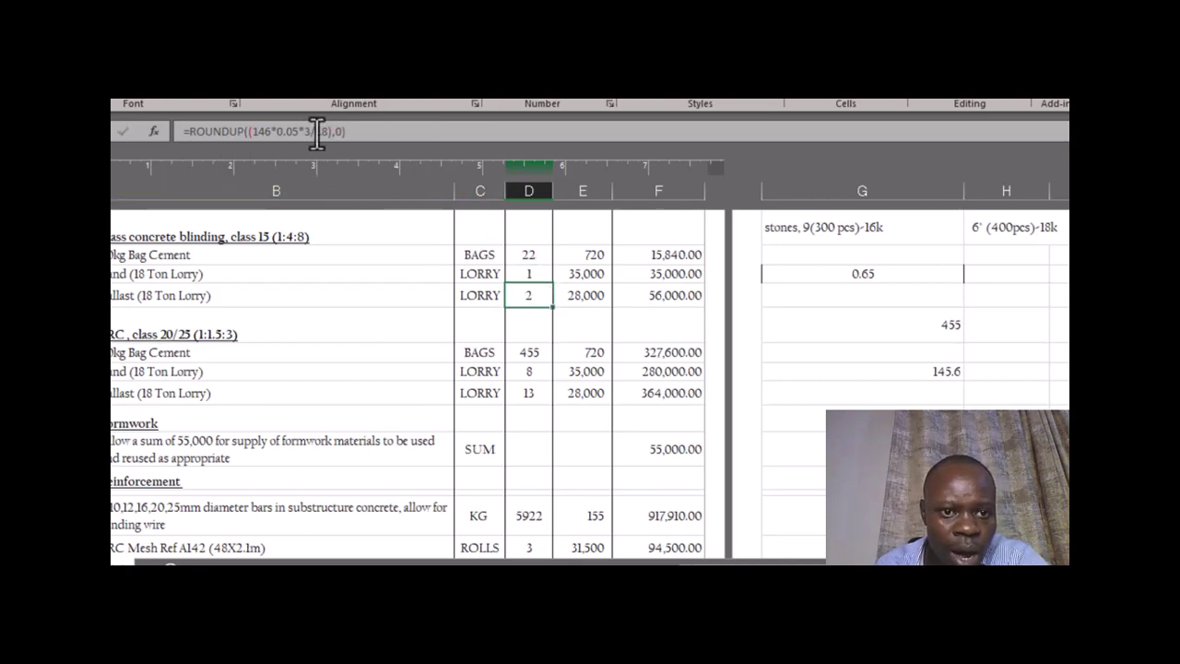
click(308, 131)
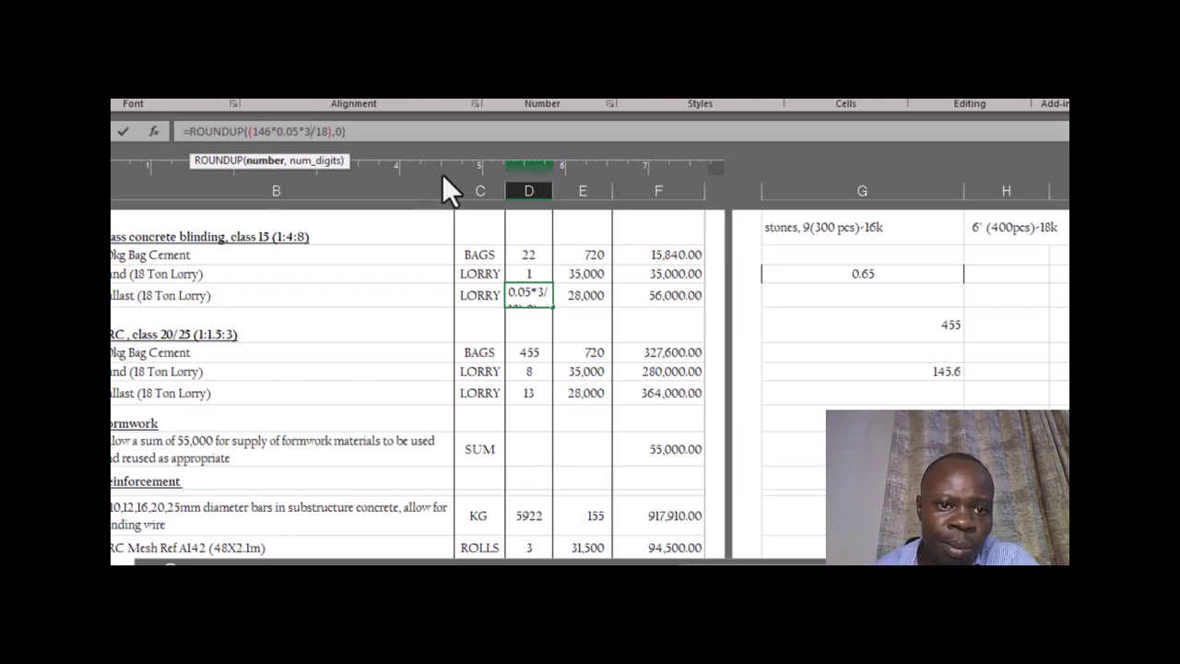
click(327, 131)
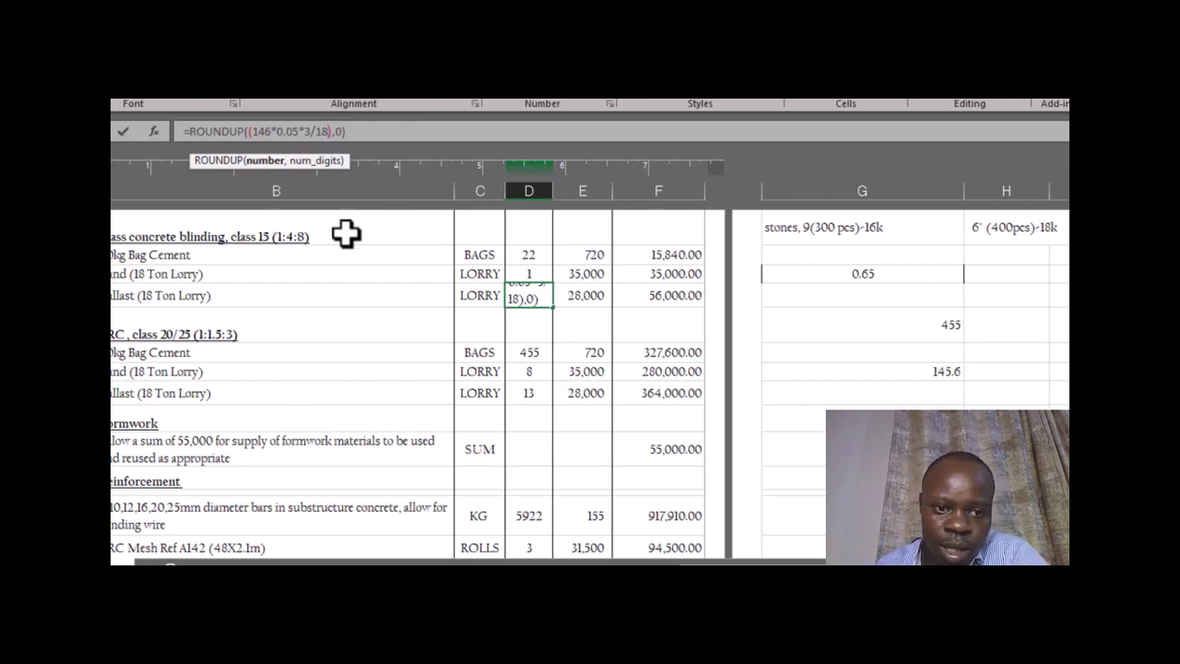
click(279, 294)
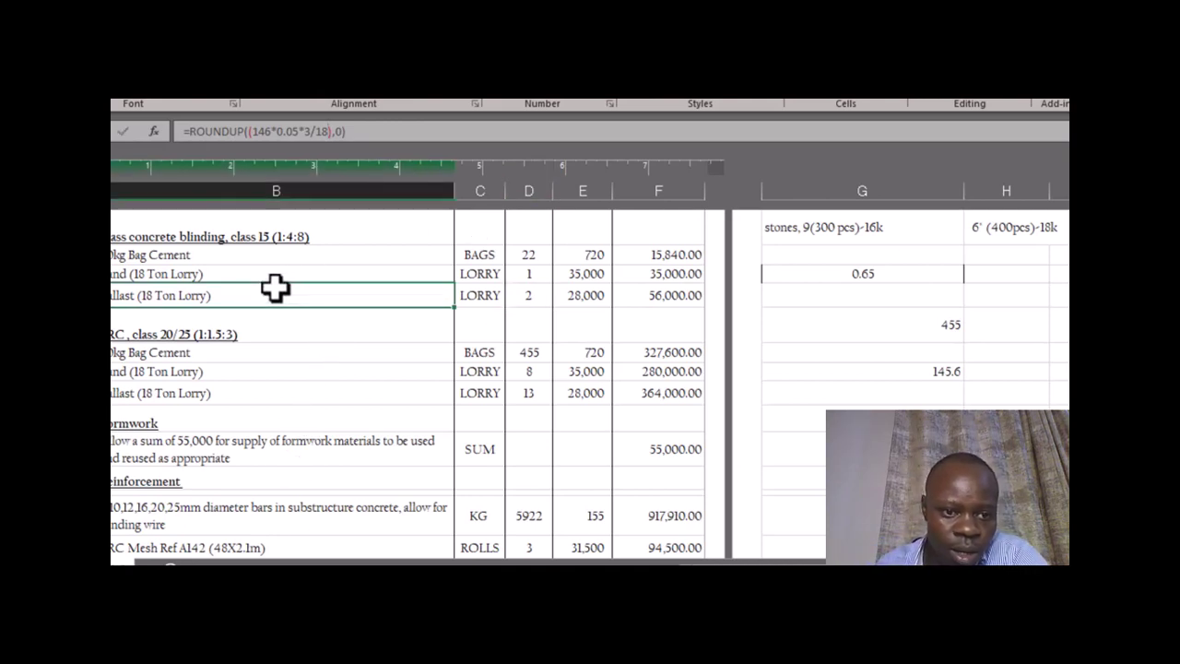
- Review the 50kg bag cement item and its quantity under the VRC class 20/25 (1:1.5:3) heading
click(316, 259)
click(227, 325)
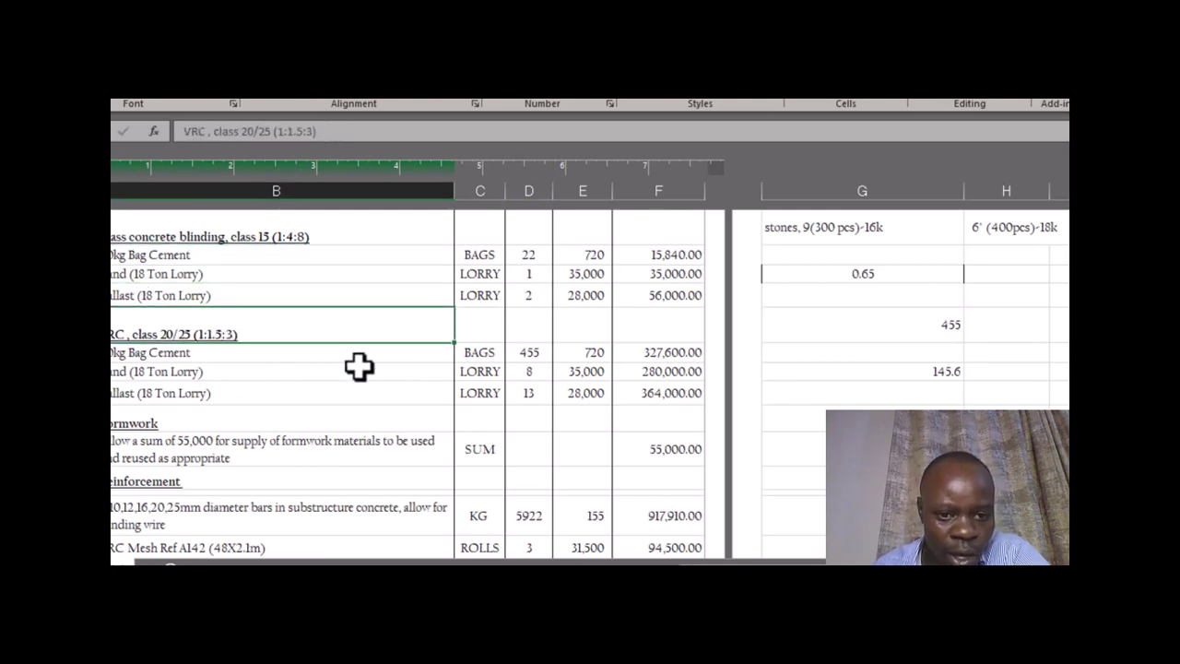
click(416, 358)
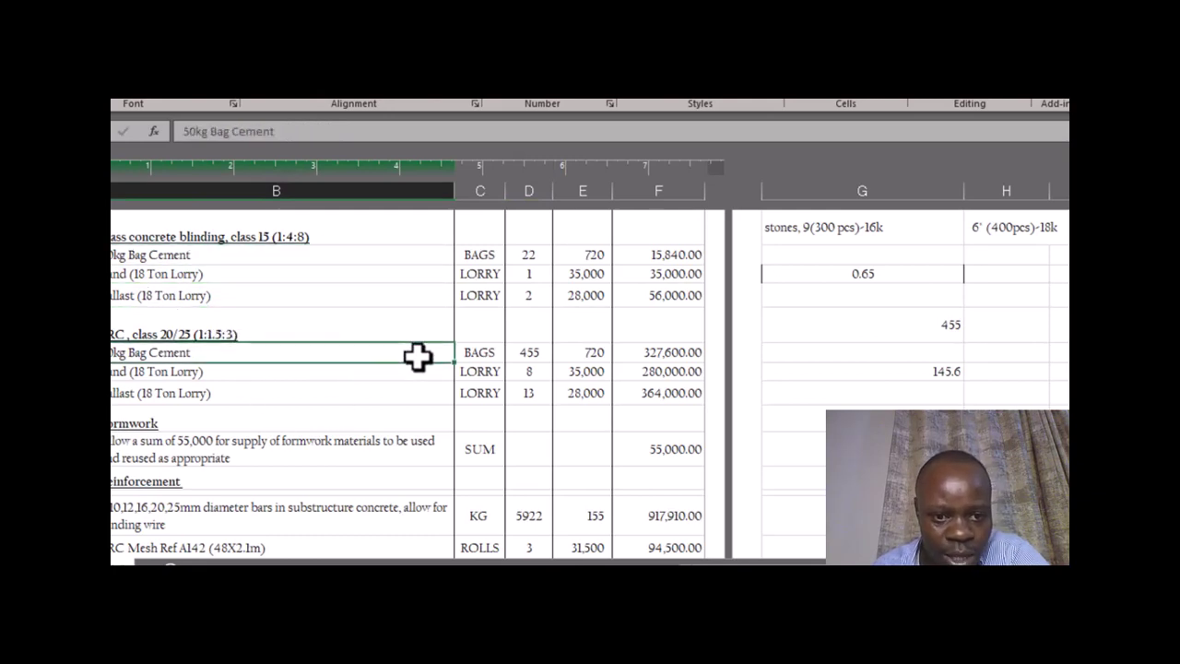
click(258, 330)
click(184, 356)
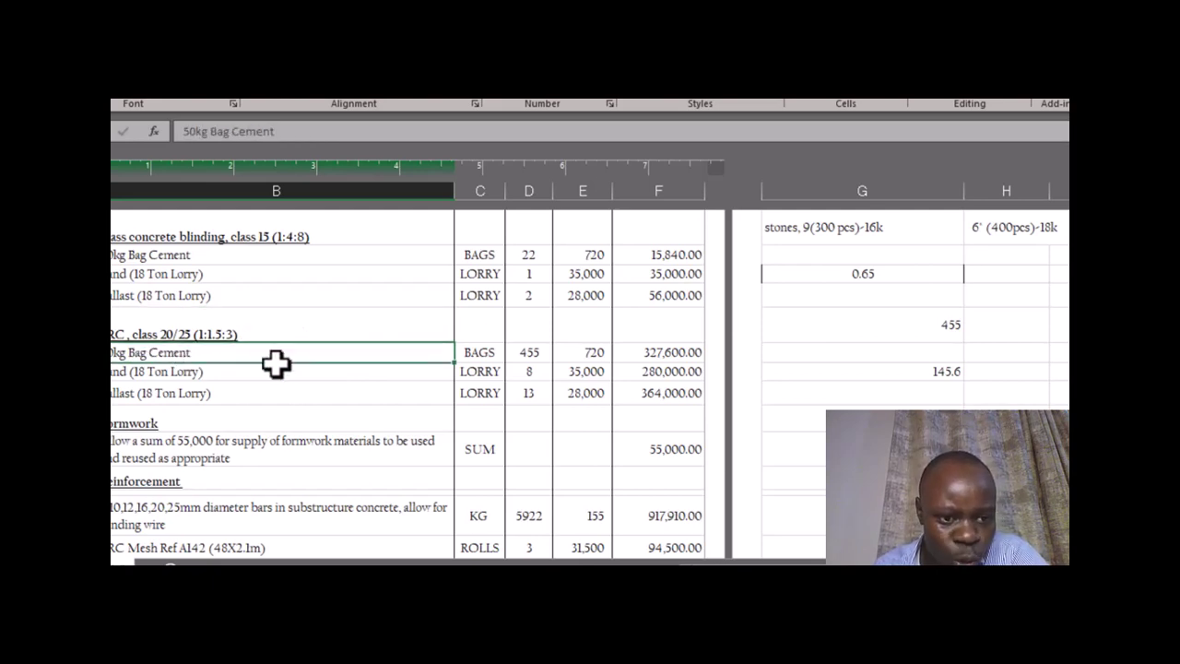
click(537, 352)
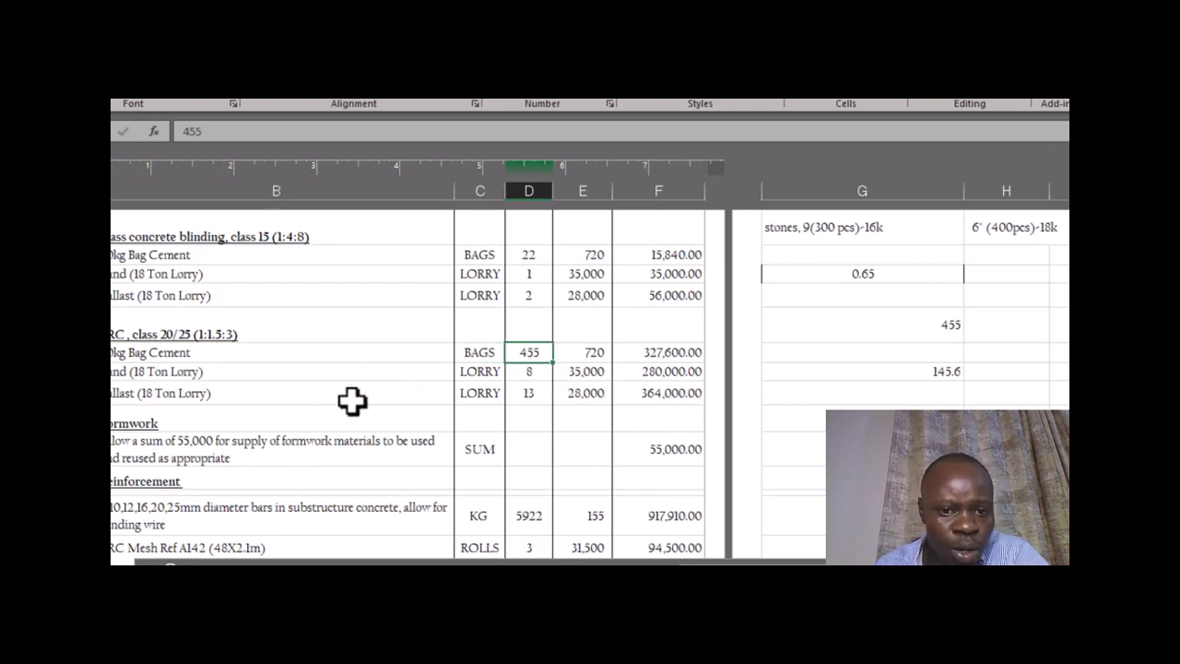
click(249, 353)
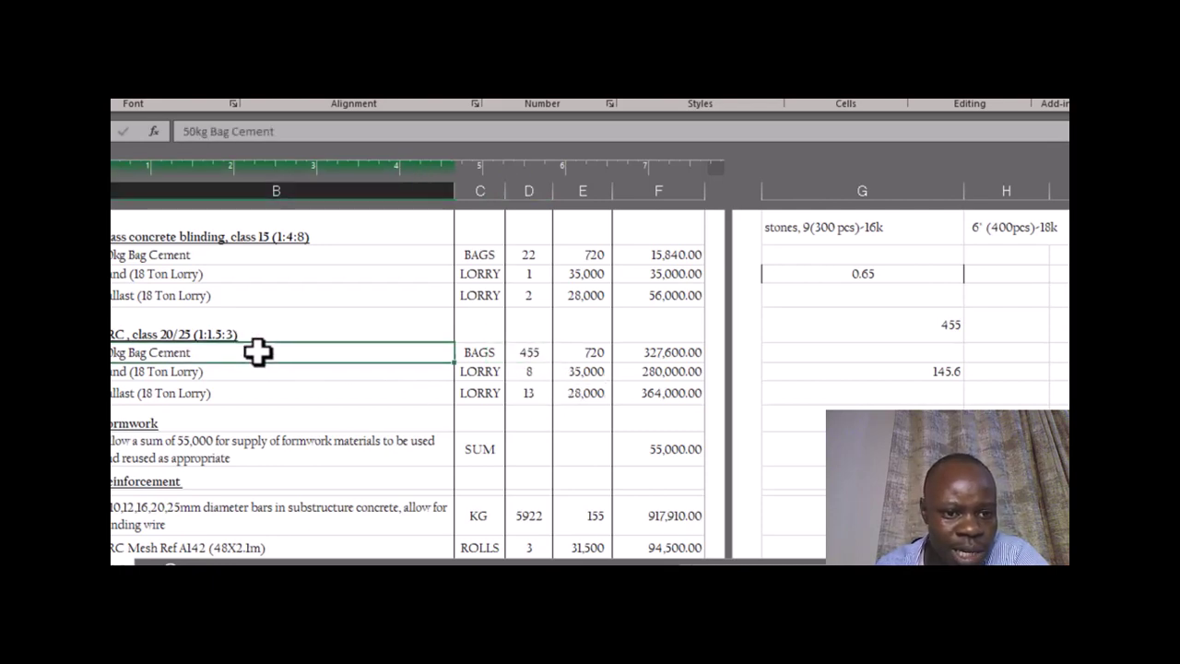
click(535, 353)
- Examine the cement bag calculation in column G beside the VRC class 20/25 heading
click(944, 323)
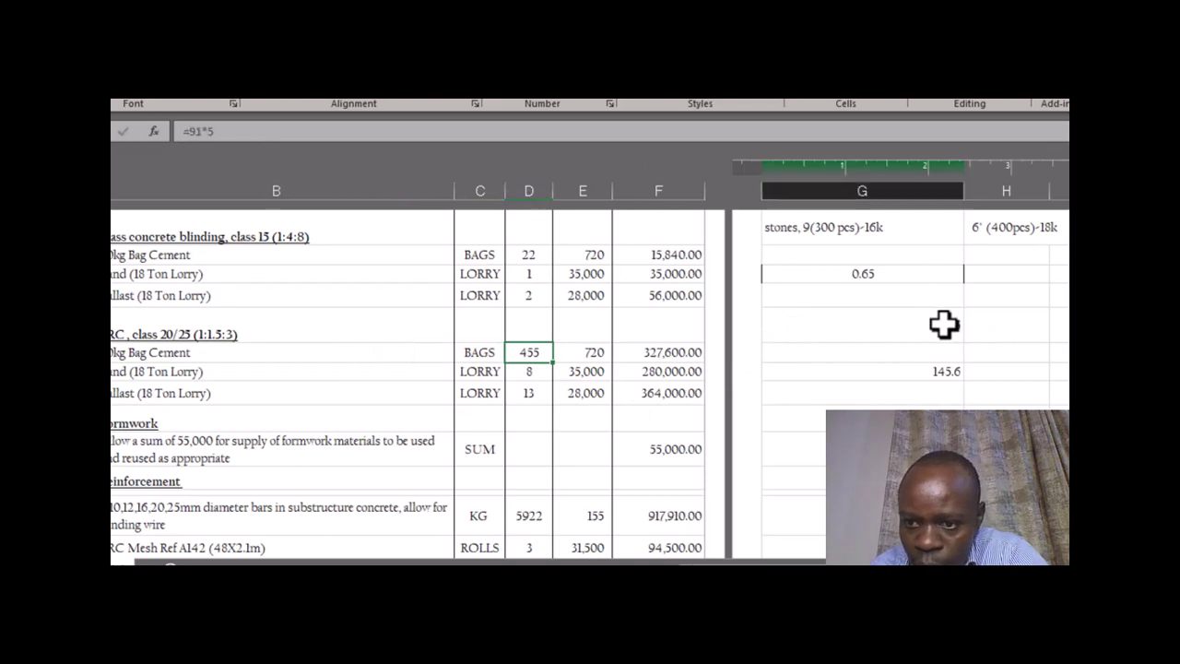
click(219, 132)
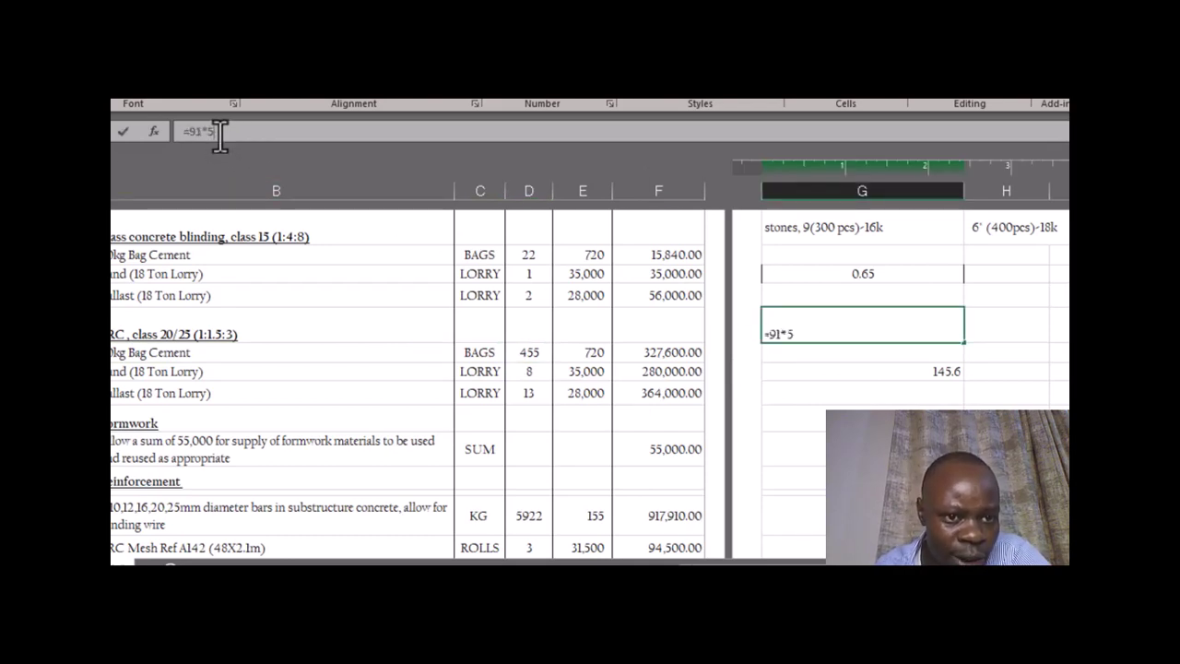
click(277, 330)
click(889, 327)
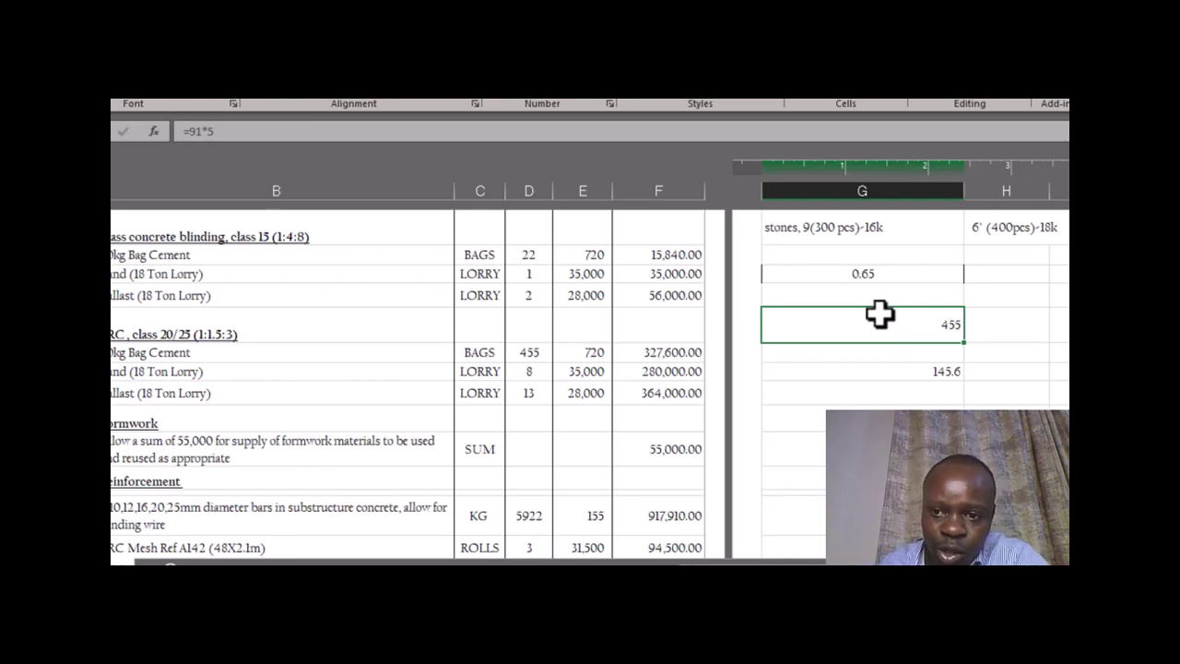
click(898, 292)
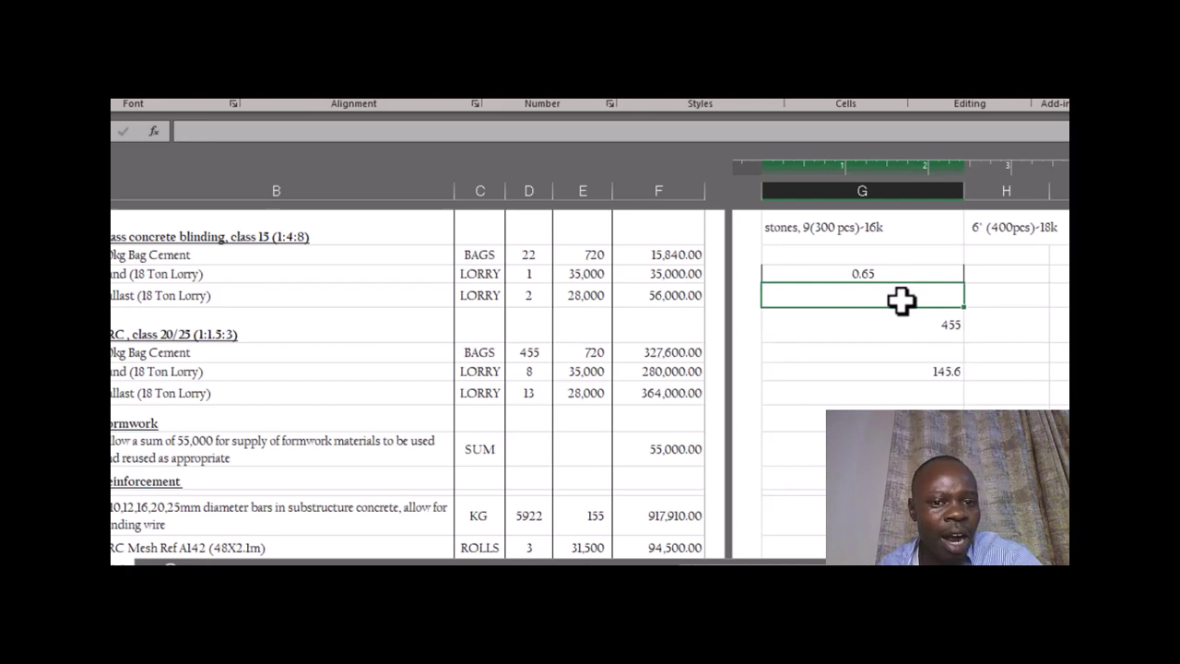
click(945, 328)
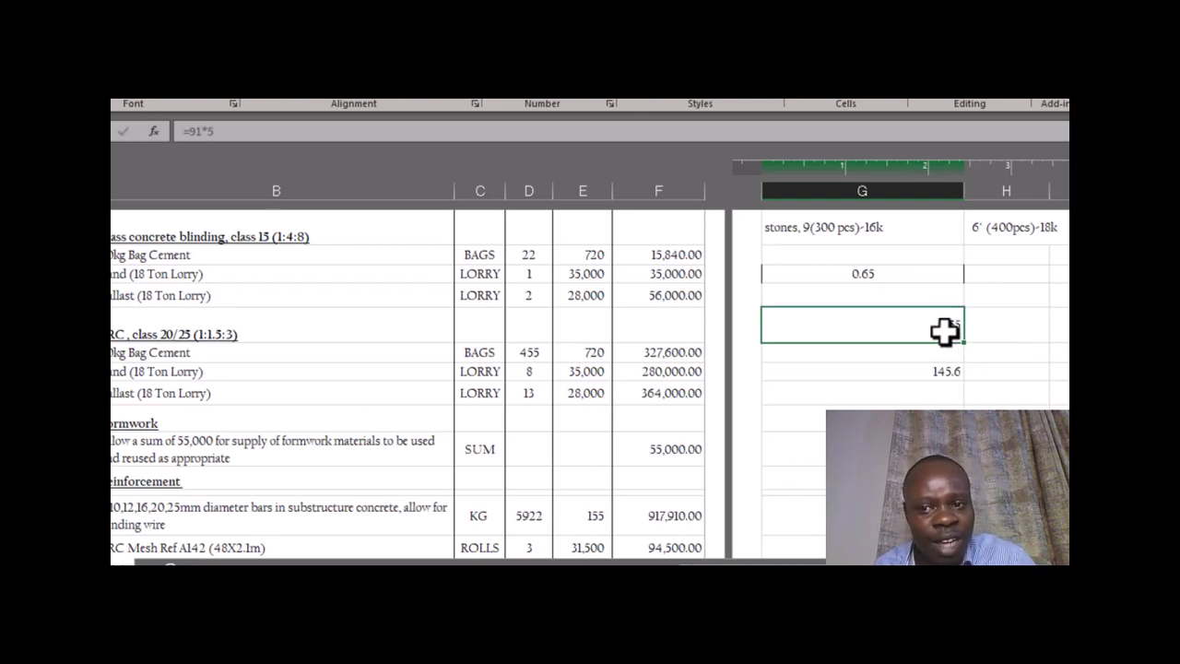
click(236, 129)
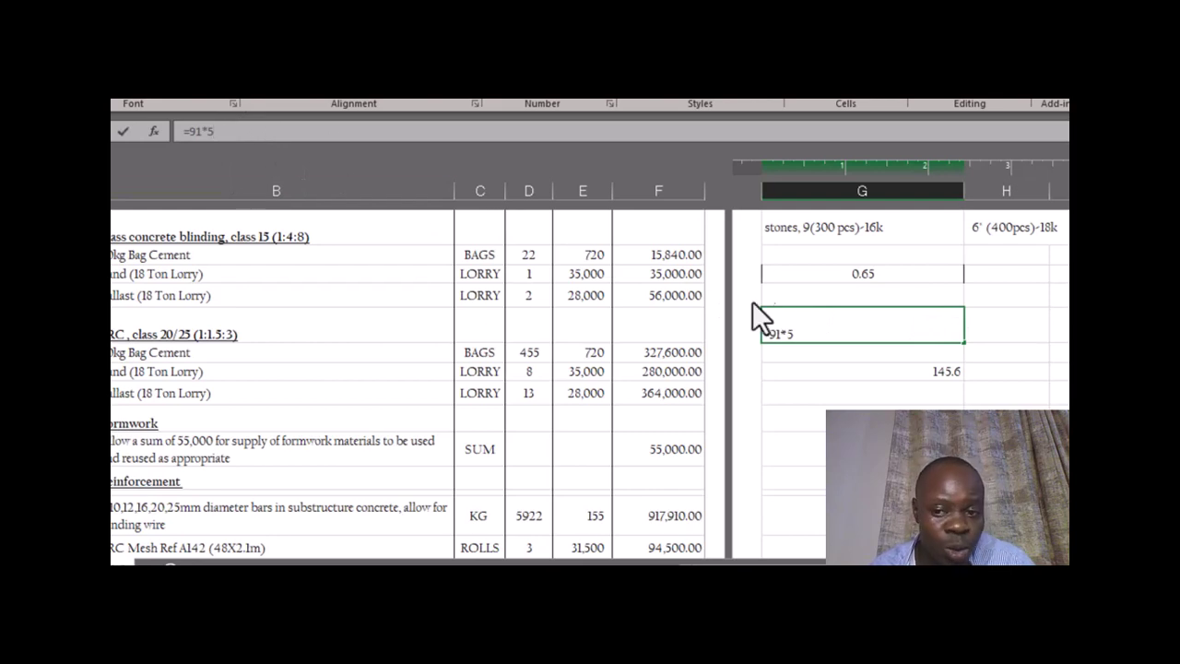
click(857, 372)
click(917, 328)
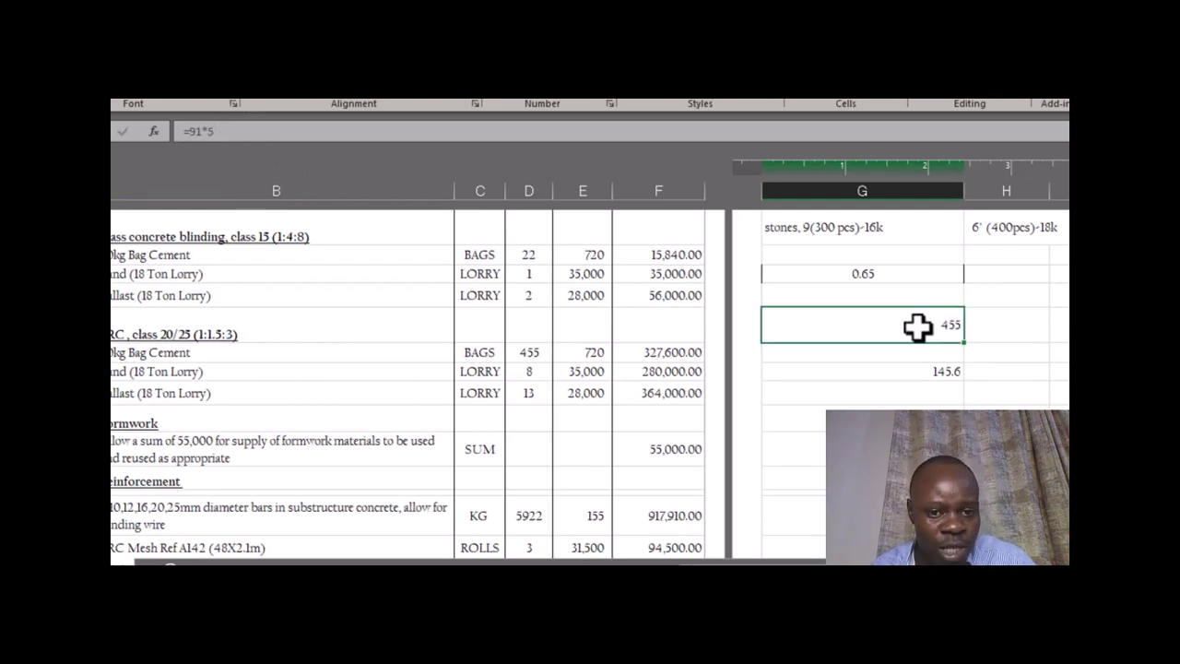
- Compare the column G cement bag calculation with the separate working in the class 20/25 sand row
click(947, 371)
key(Delete)
key(Return)
click(936, 329)
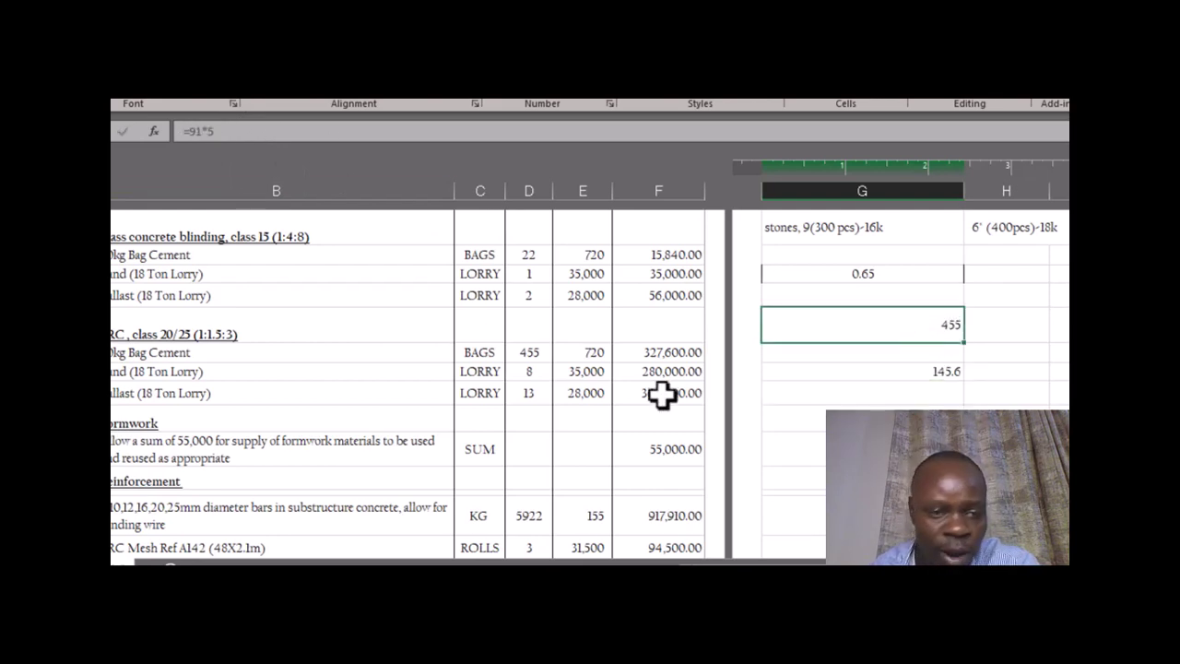
click(228, 126)
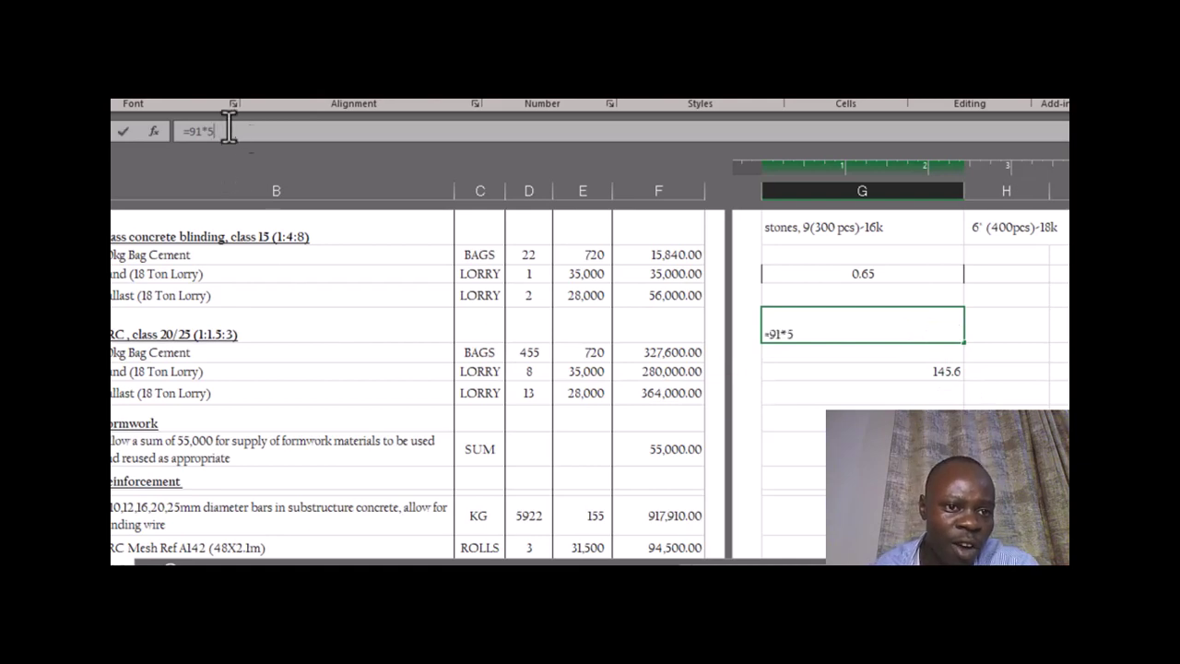
click(908, 394)
click(914, 326)
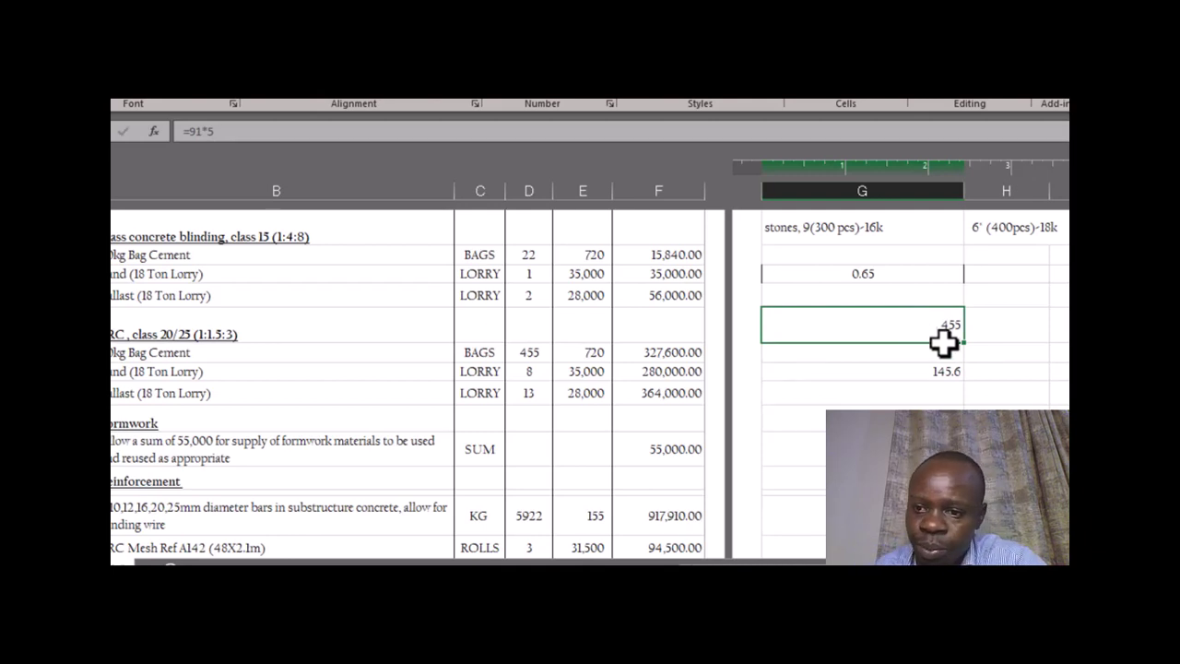
click(891, 374)
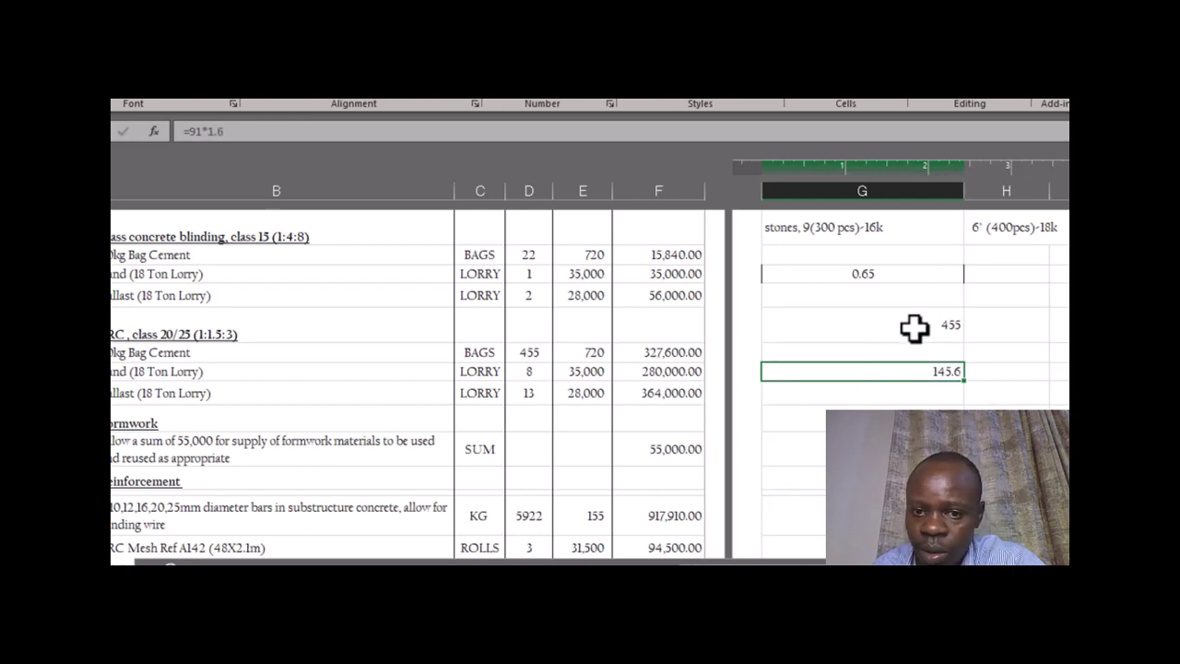
click(912, 327)
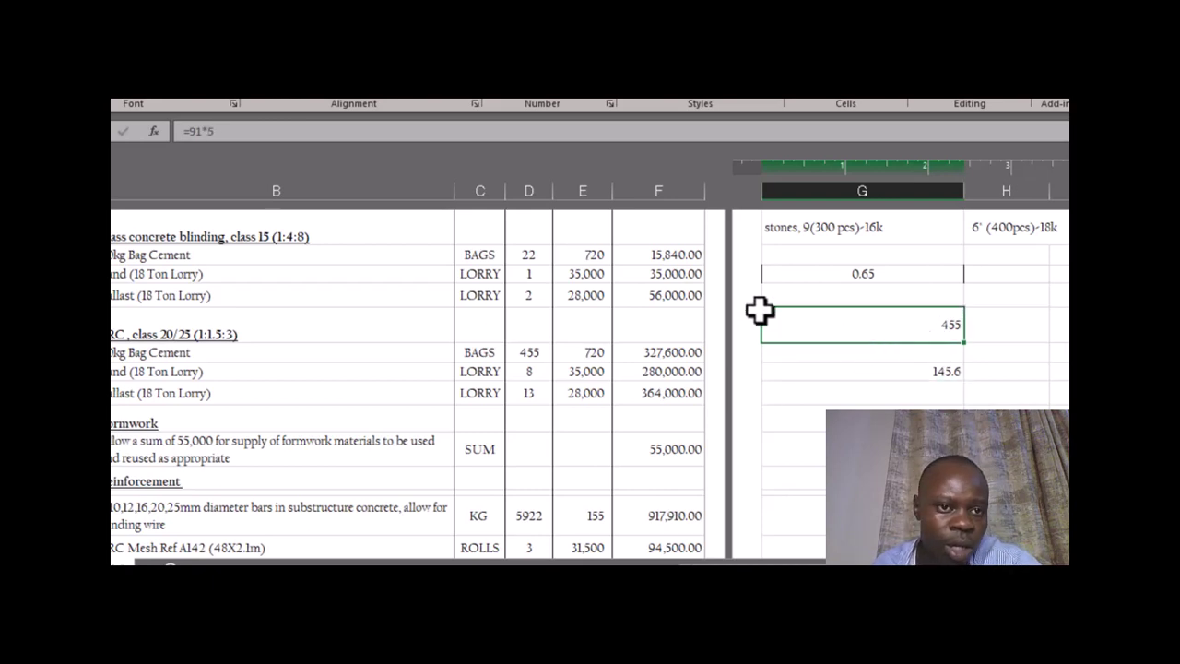
click(993, 330)
click(907, 329)
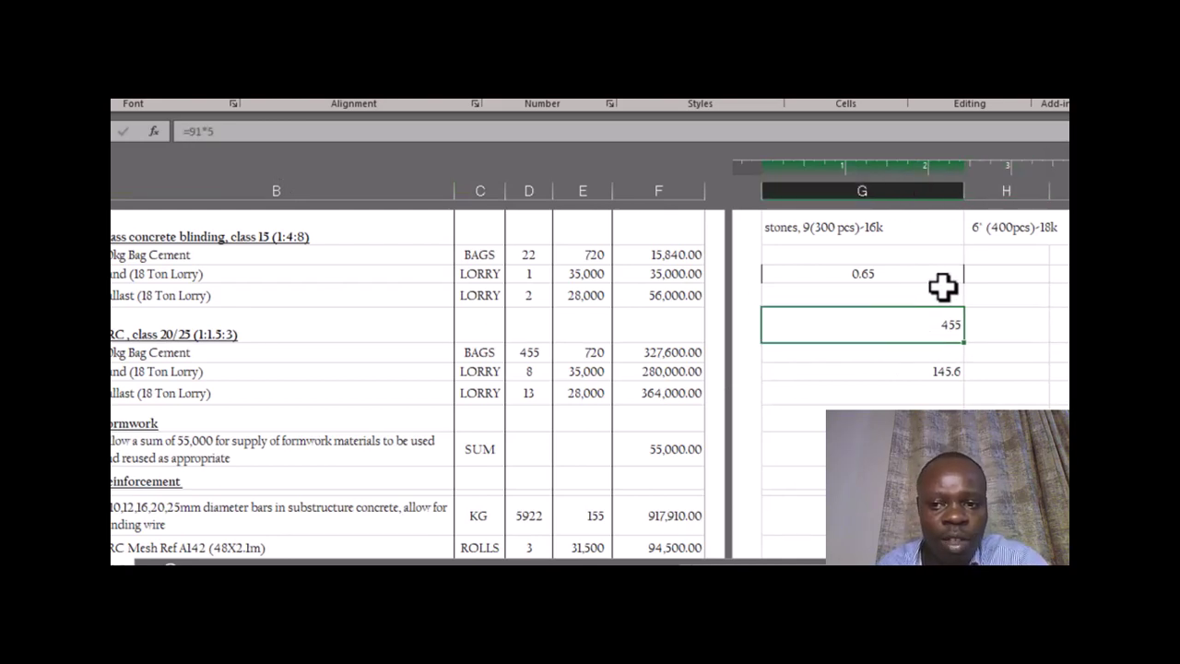
click(909, 292)
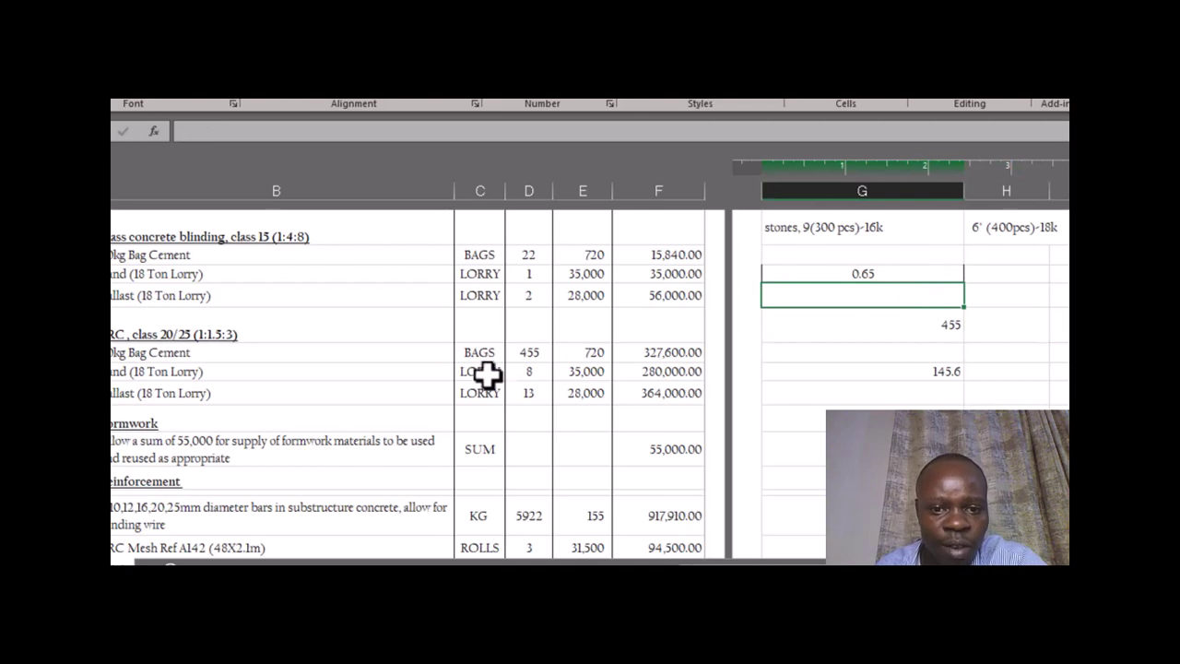
- Check the class 20/25 cement quantity and the ROUNDUP formulas behind its sand and ballast lorry quantities
click(533, 353)
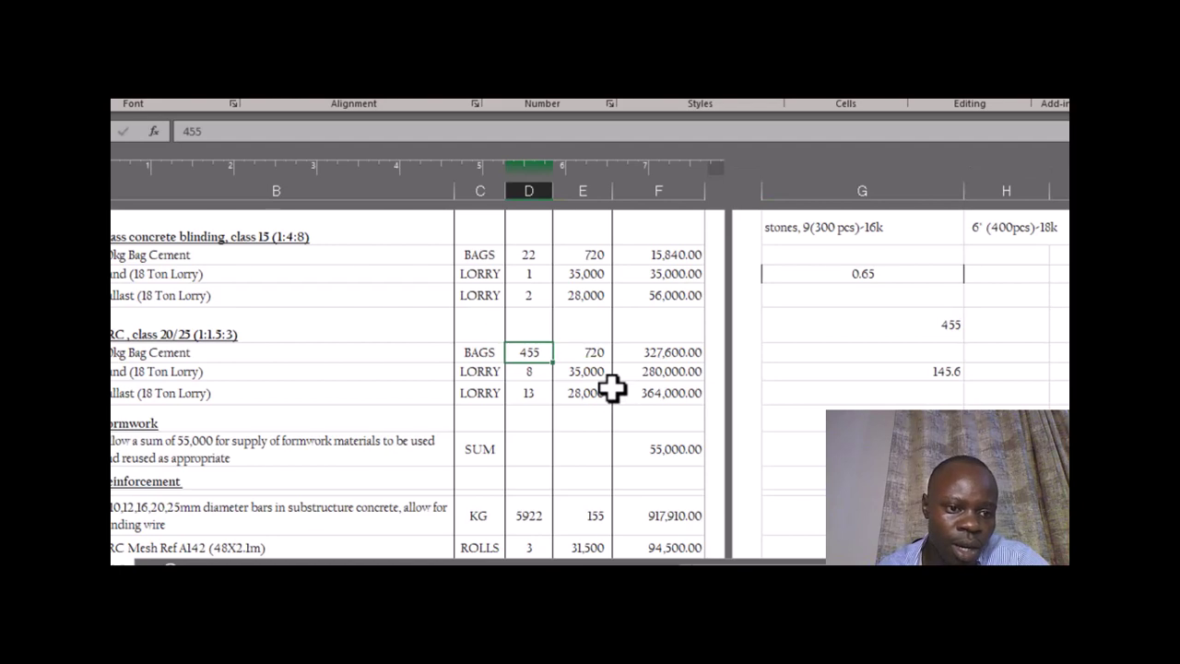
scroll(356, 422, up, 2)
scroll(513, 382, down, 1)
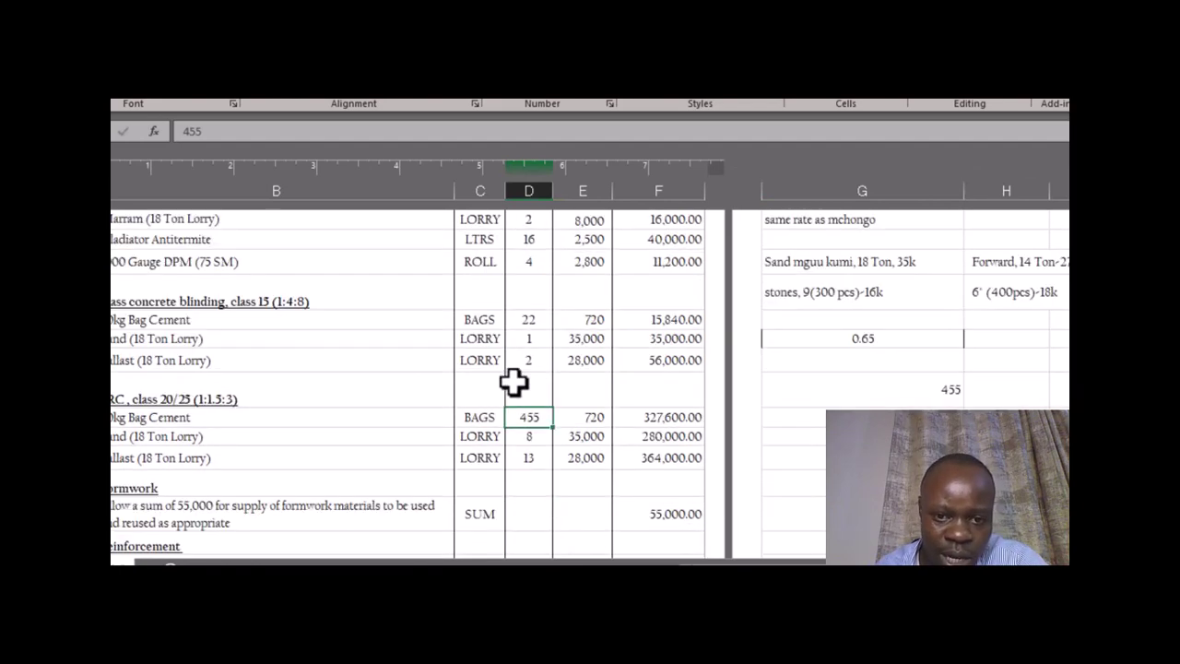
click(525, 435)
scroll(467, 390, down, 1)
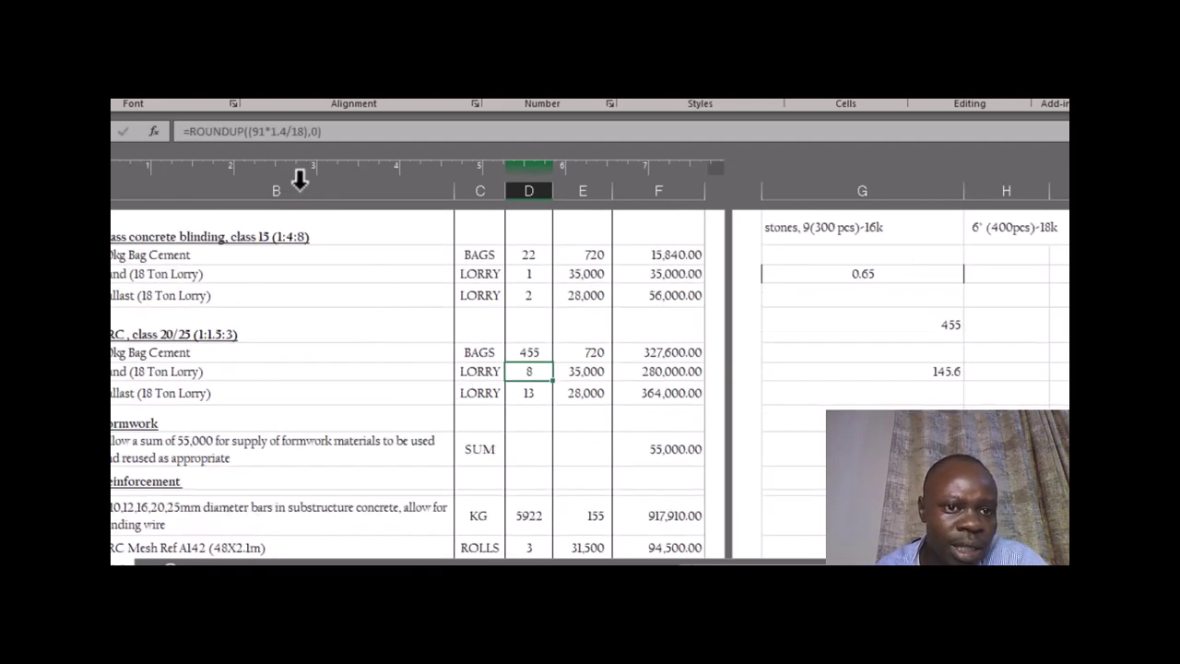
click(286, 131)
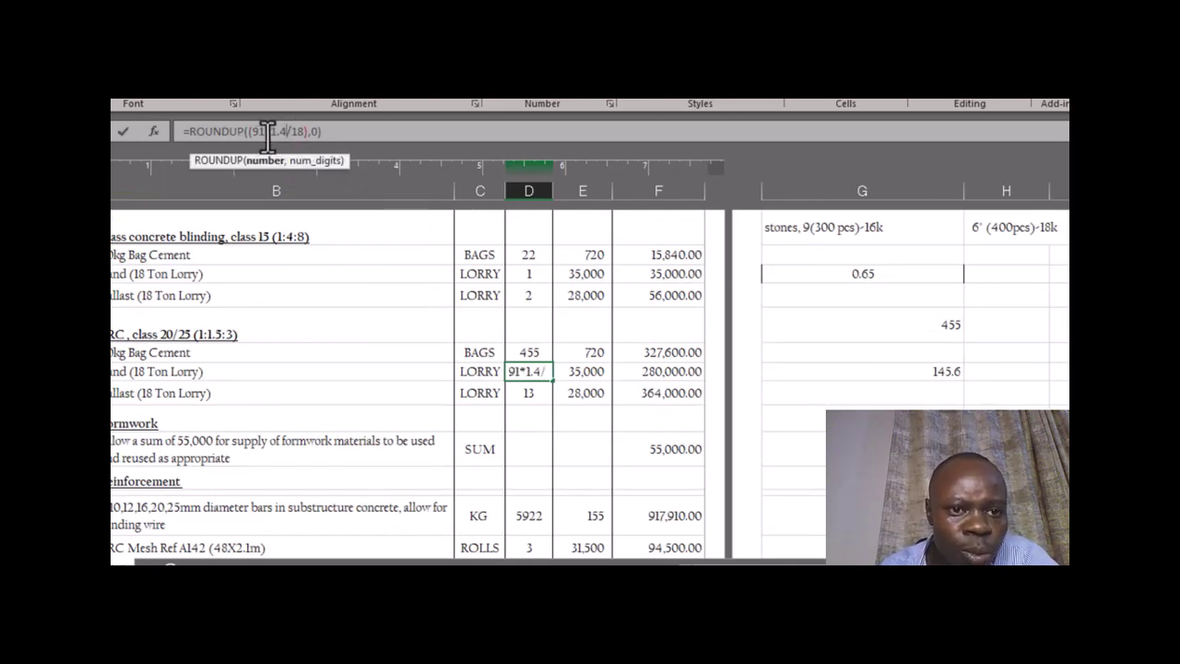
key(BackSpace)
key(BackSpace)
key(BackSpace)
text(2.5)
key(Return)
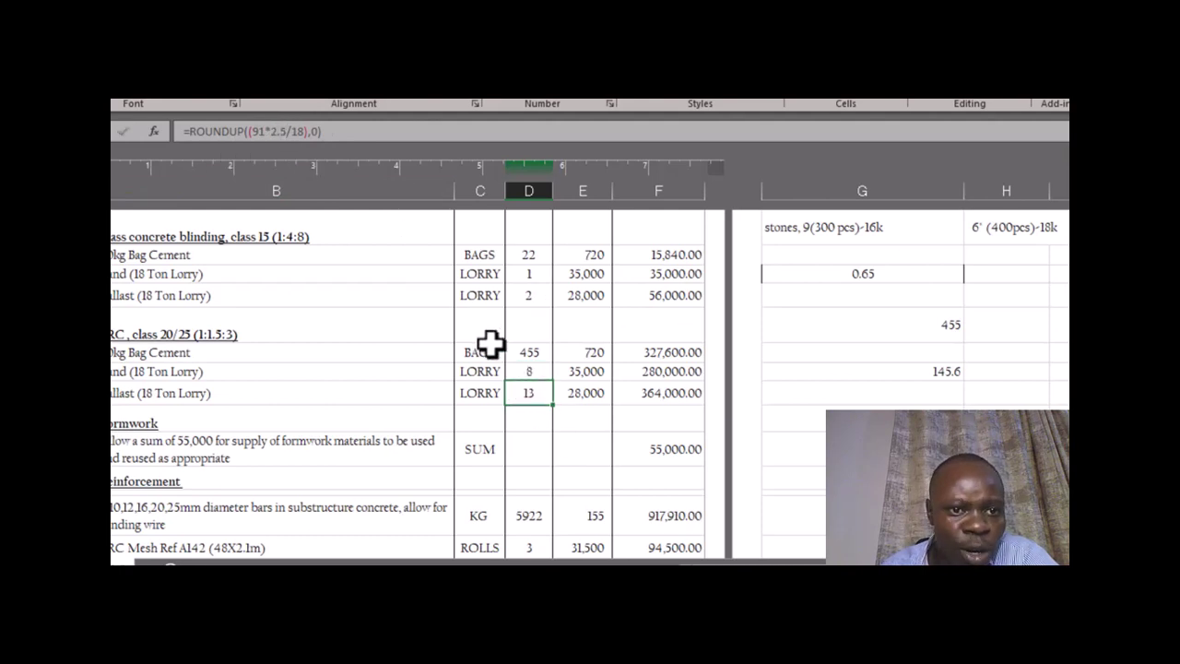
click(535, 371)
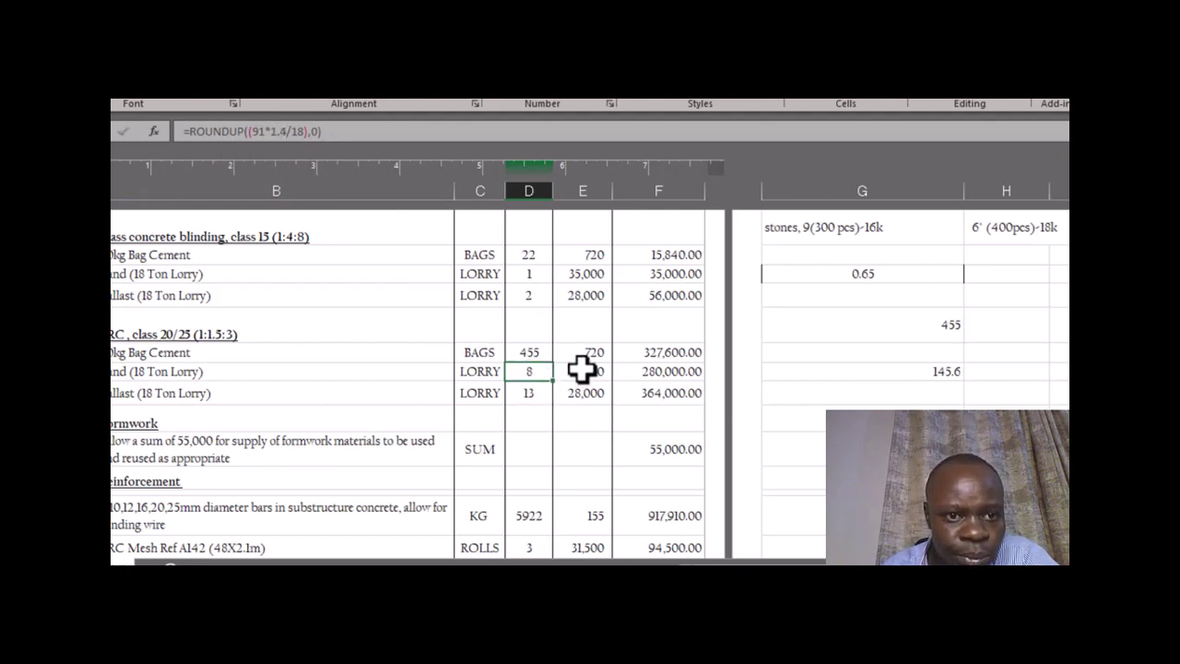
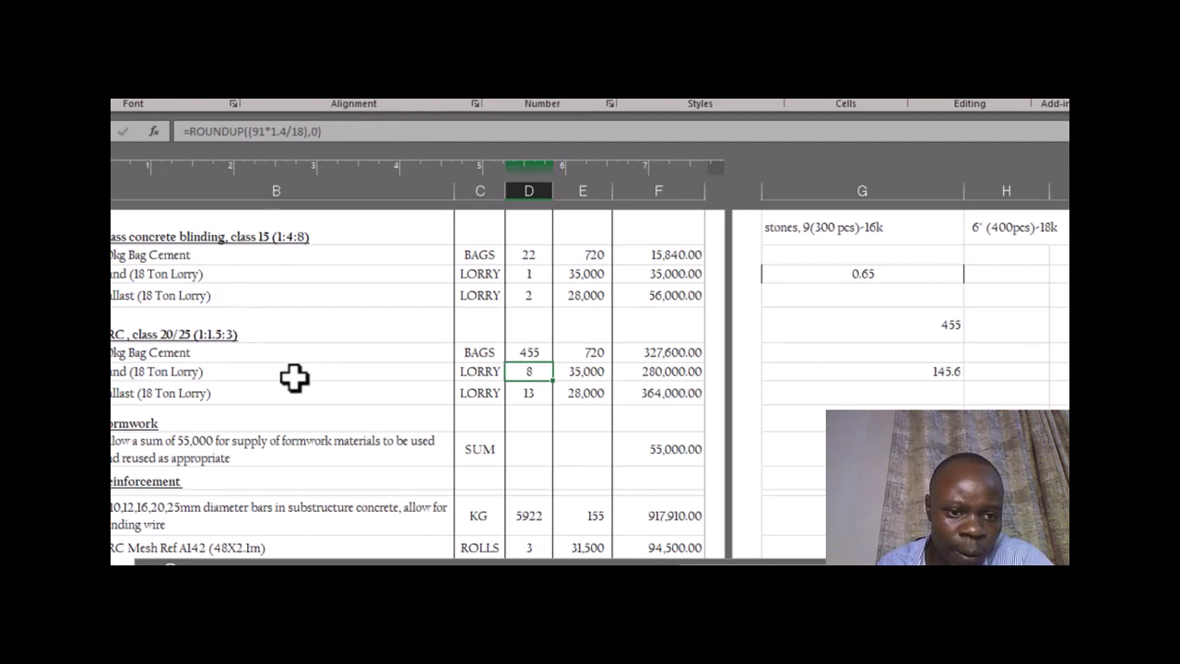
click(415, 395)
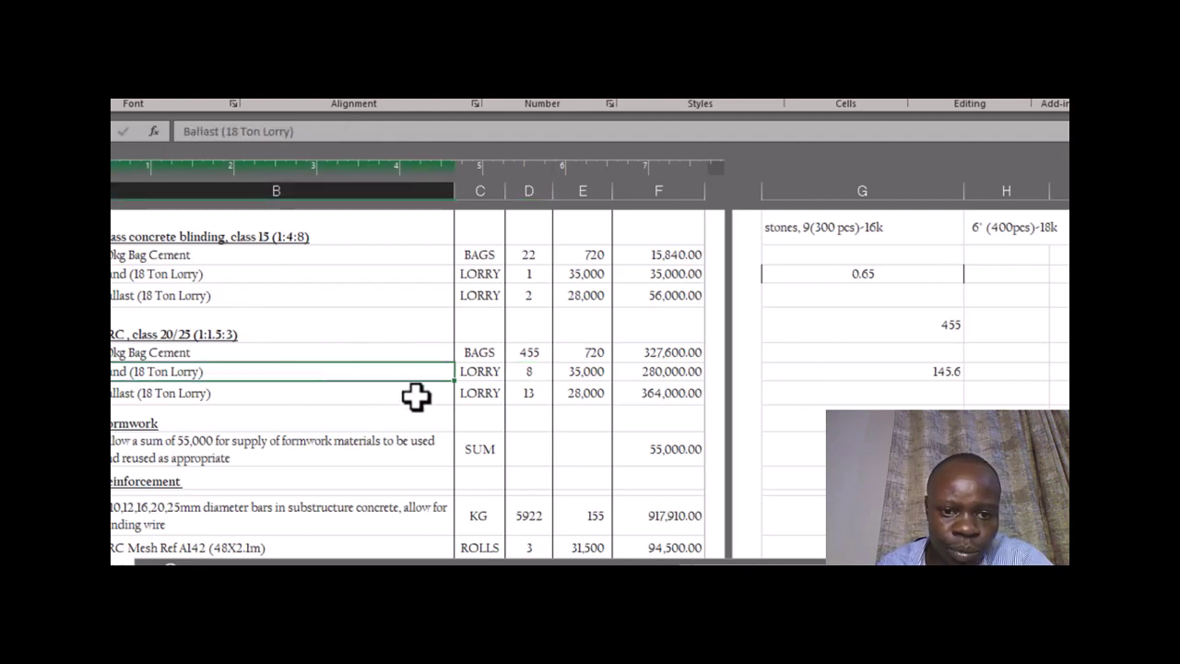
- Examine the ROUNDUP formula behind the ballast lorry quantity under the VRC class 20/25 heading
click(521, 392)
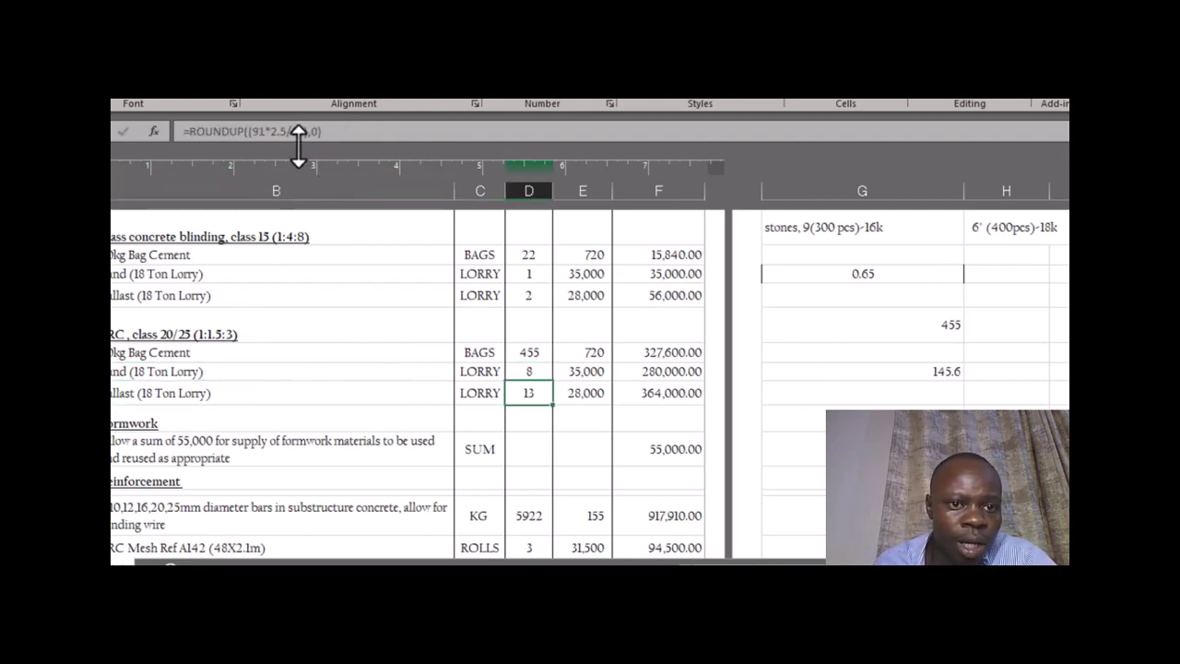
click(289, 395)
click(529, 392)
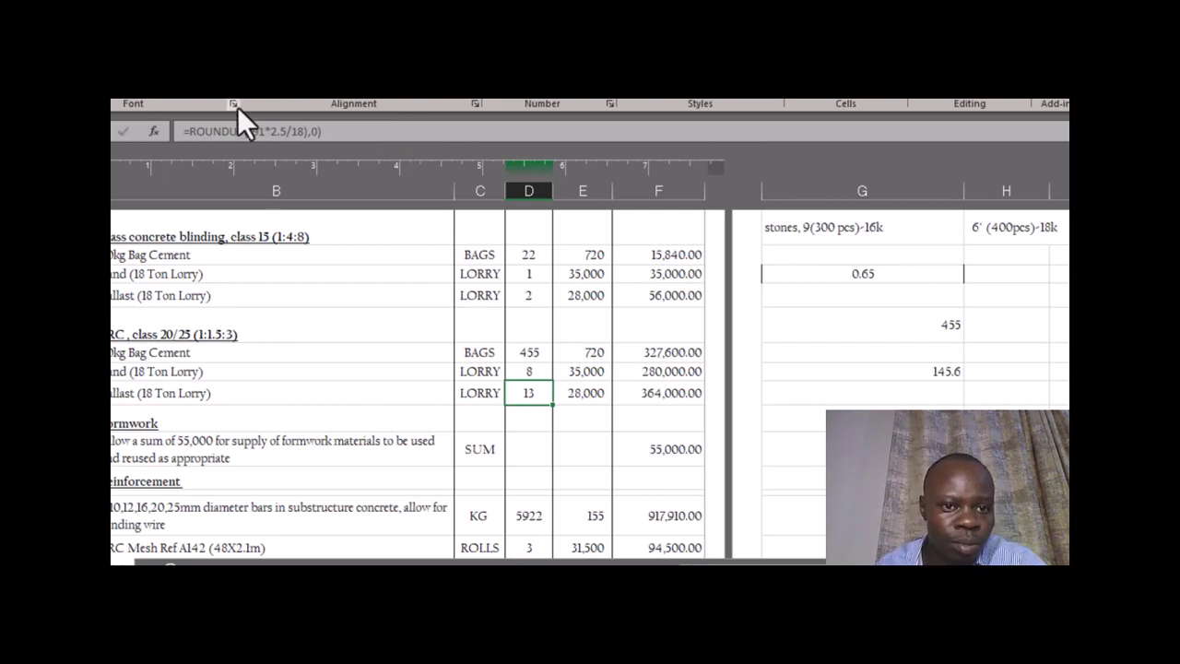
drag(332, 136, 264, 141)
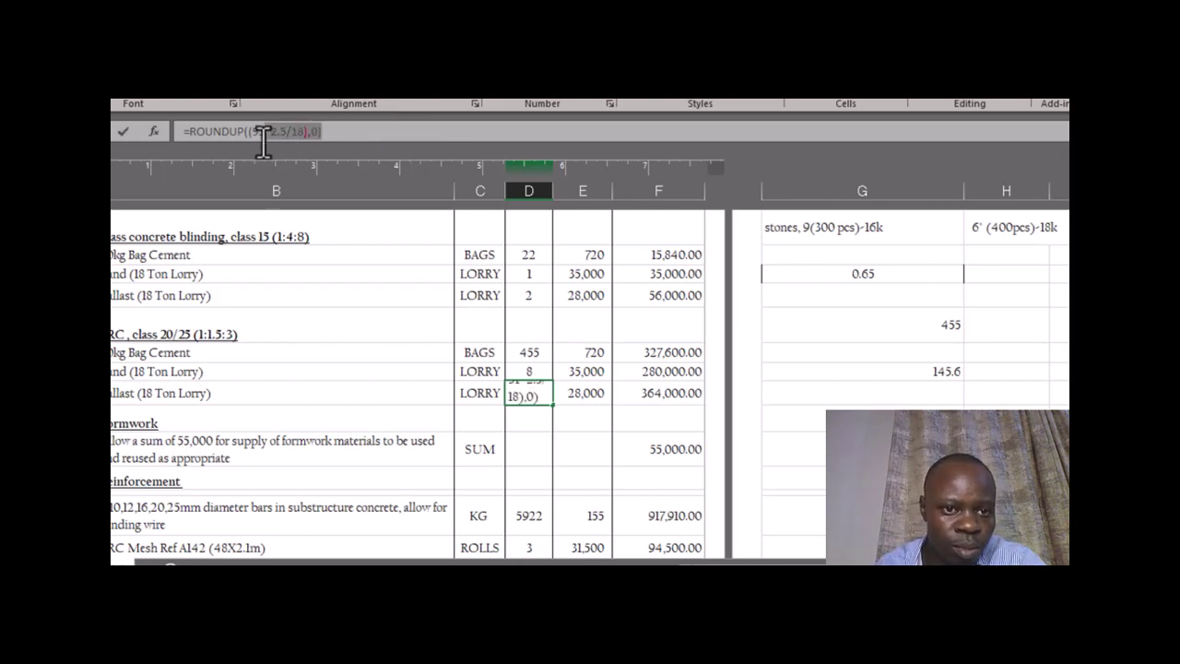
click(349, 132)
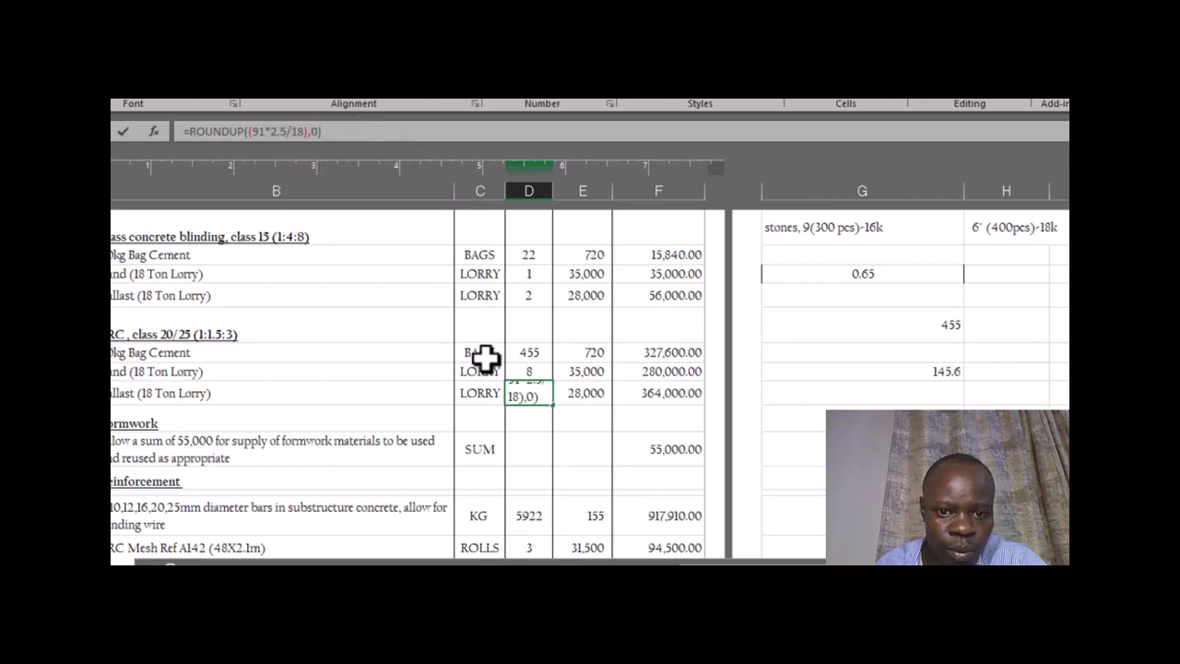
- Compare the formulas behind the sand and ballast lorry quantities for the class 20/25 concrete
click(429, 373)
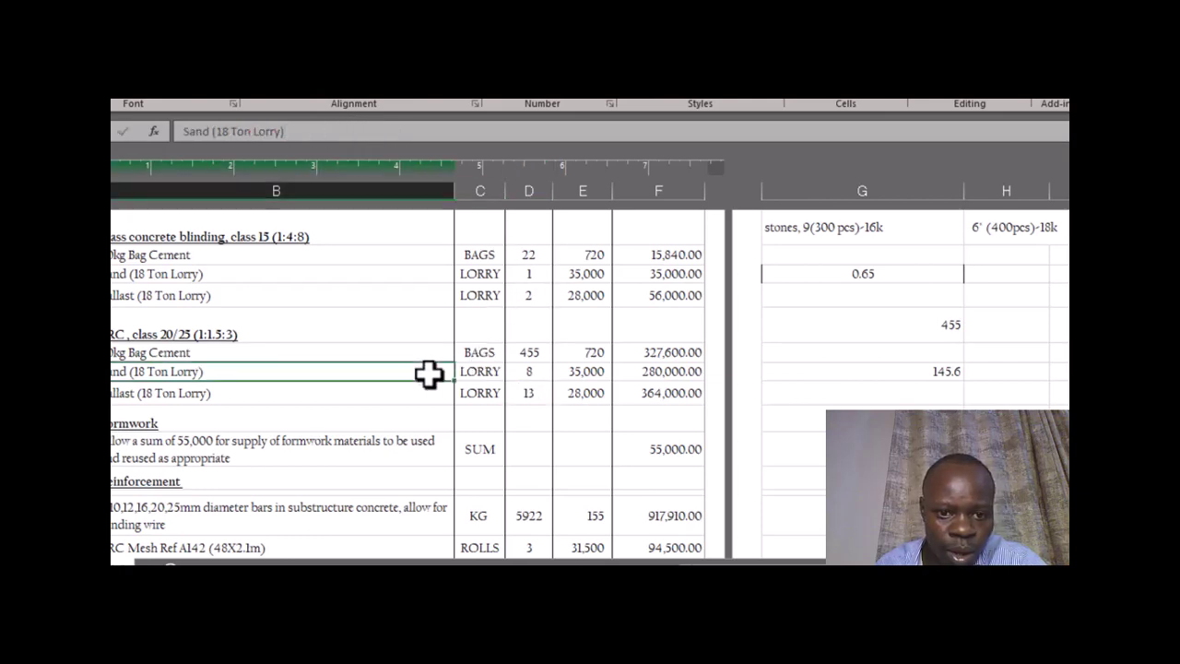
click(521, 369)
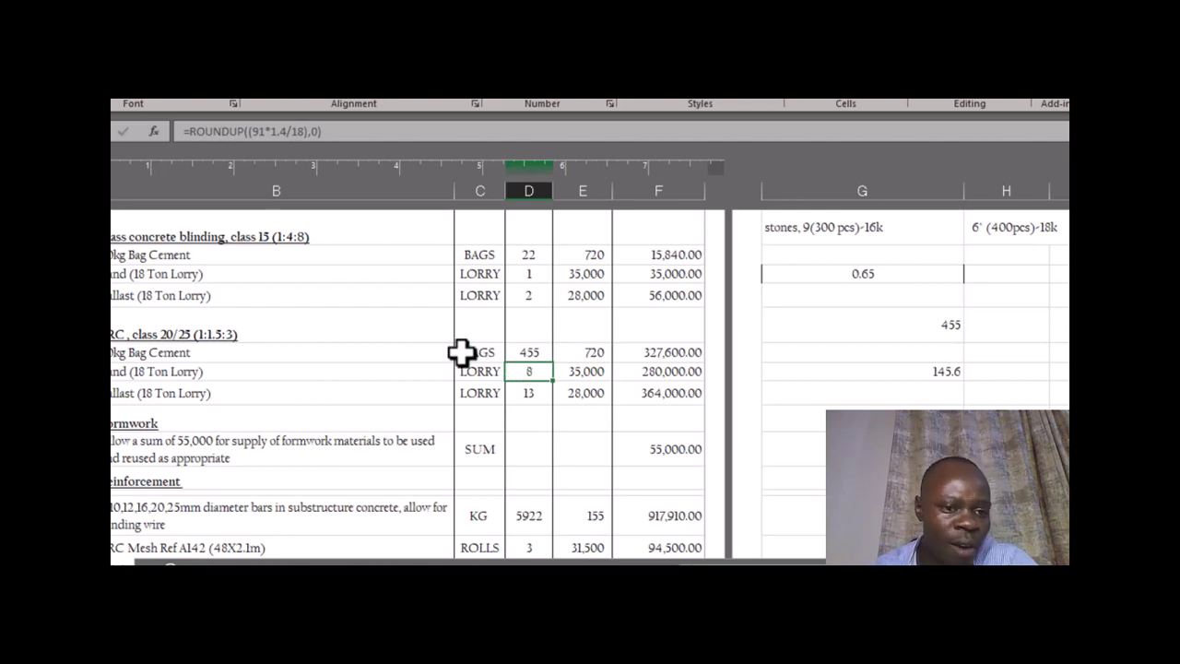
click(309, 370)
click(319, 395)
click(293, 369)
click(313, 393)
click(540, 393)
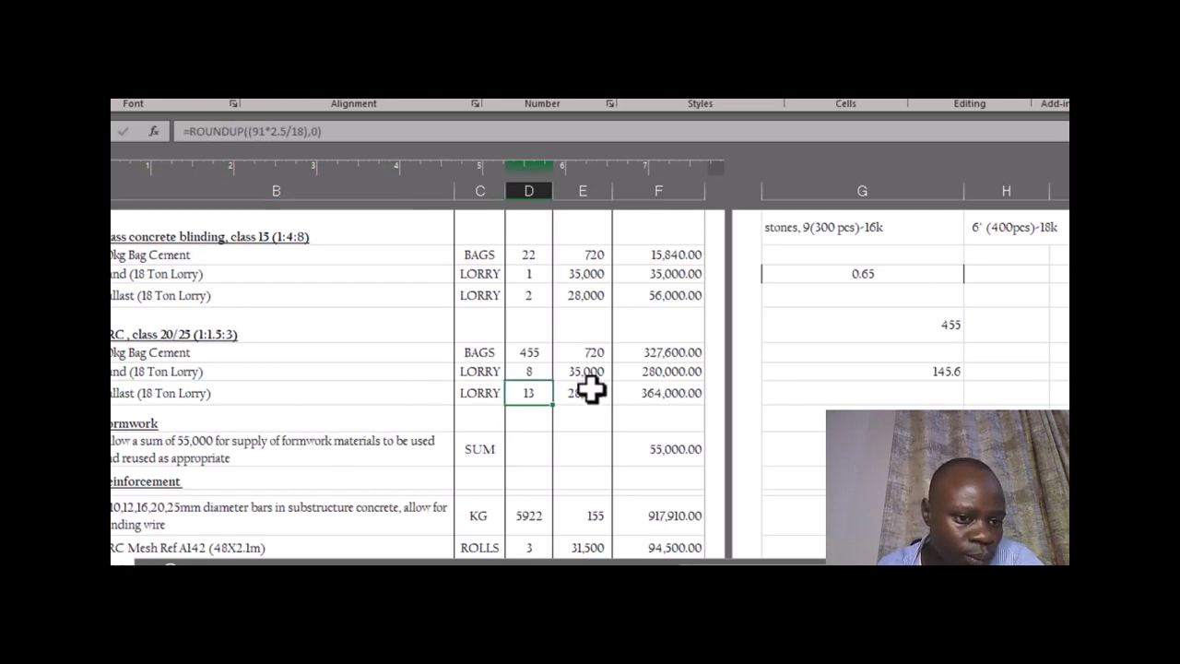
- Review the 18 Ton Lorry sand and ballast items against the VRC class 20/25 (1:1.5:3) heading
click(251, 369)
click(245, 398)
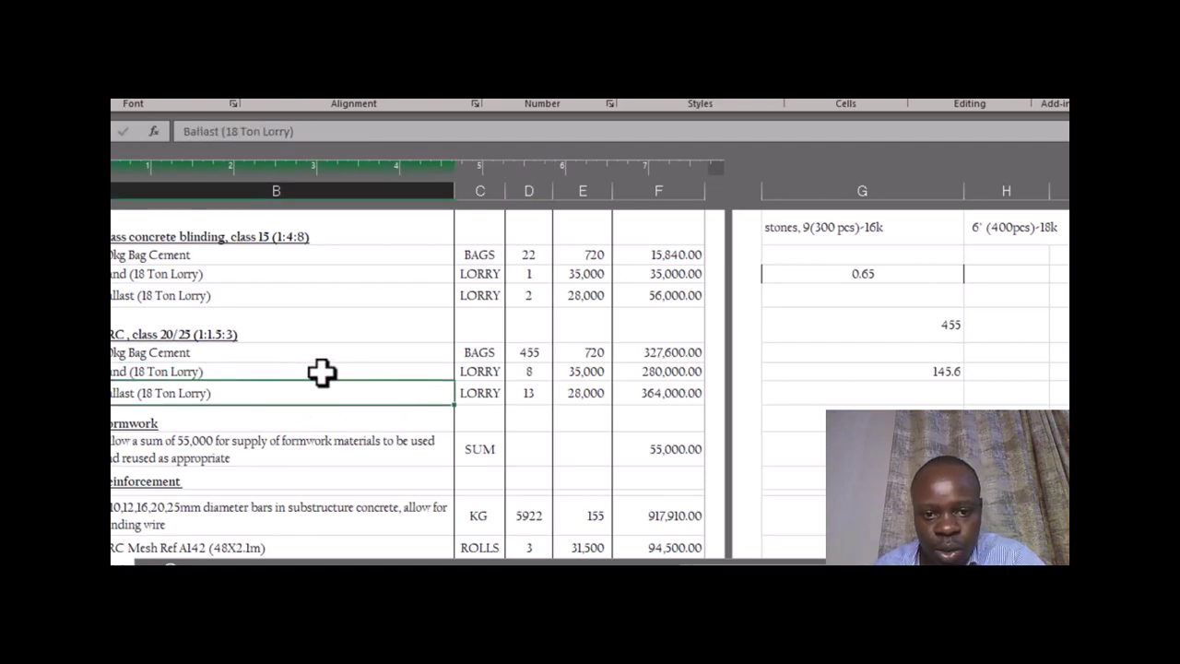
click(317, 373)
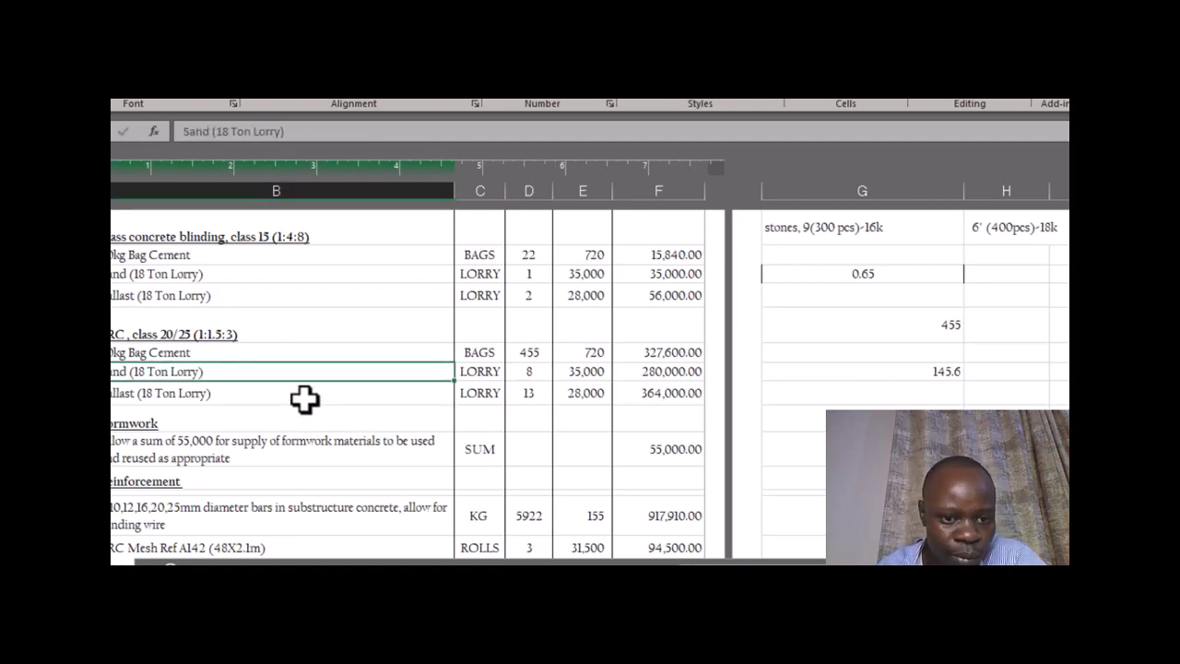
click(306, 395)
click(221, 330)
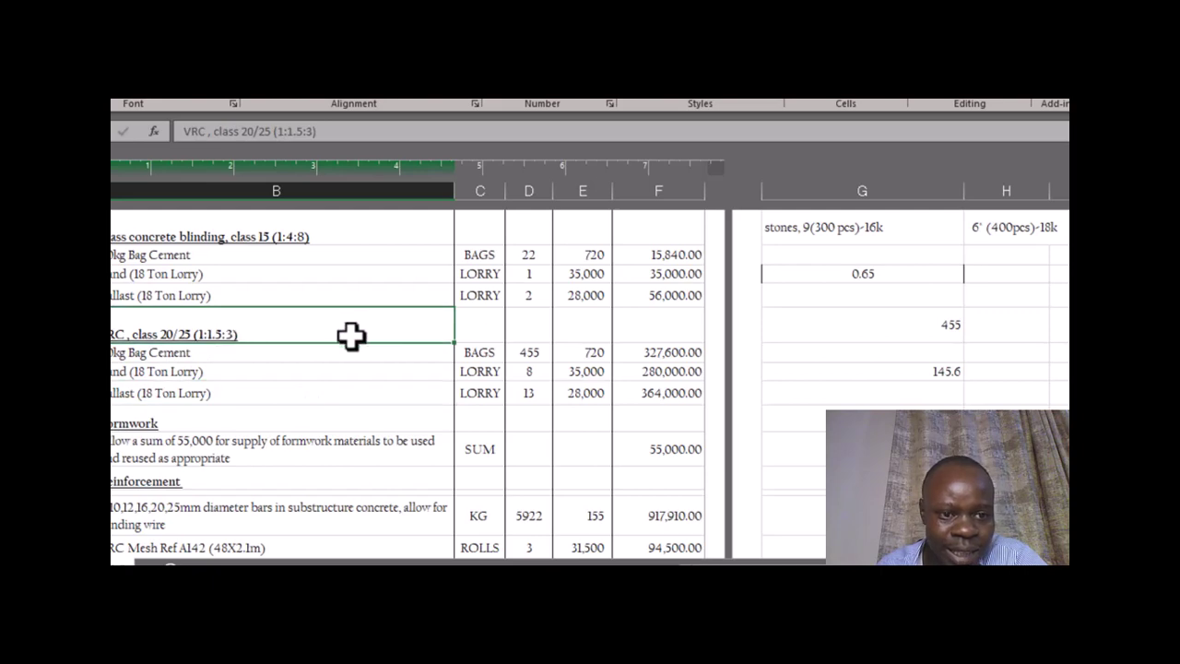
- Check the class 20/25 cement bag quantity against its multiplication working in column G
click(518, 349)
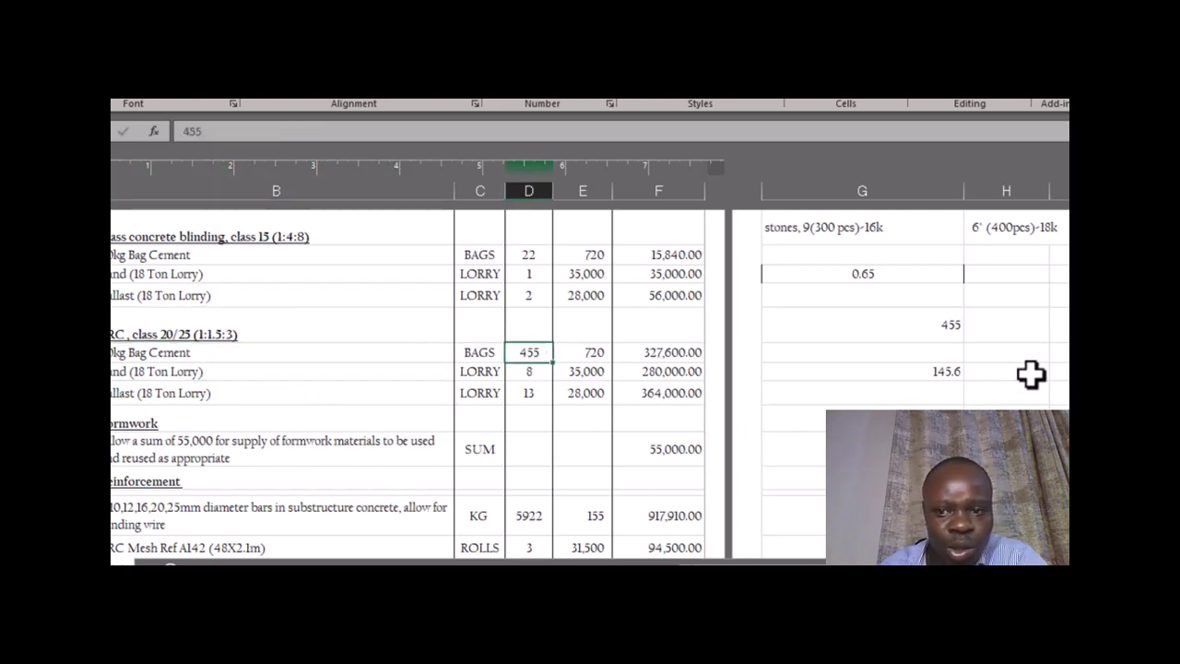
click(947, 330)
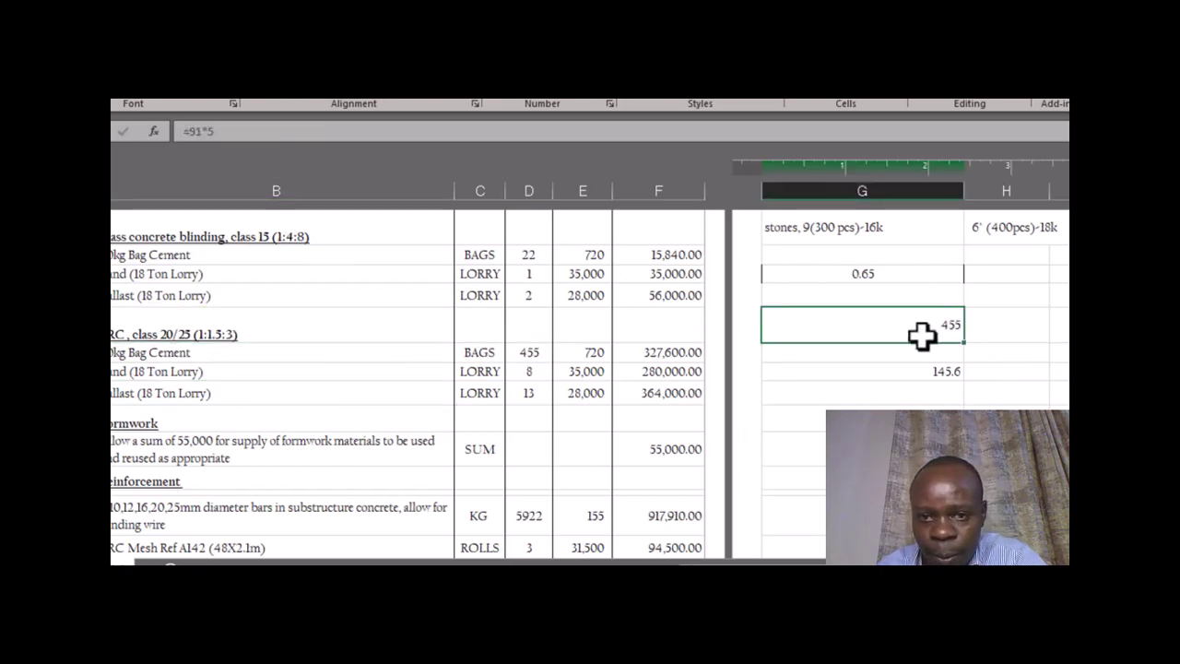
click(223, 132)
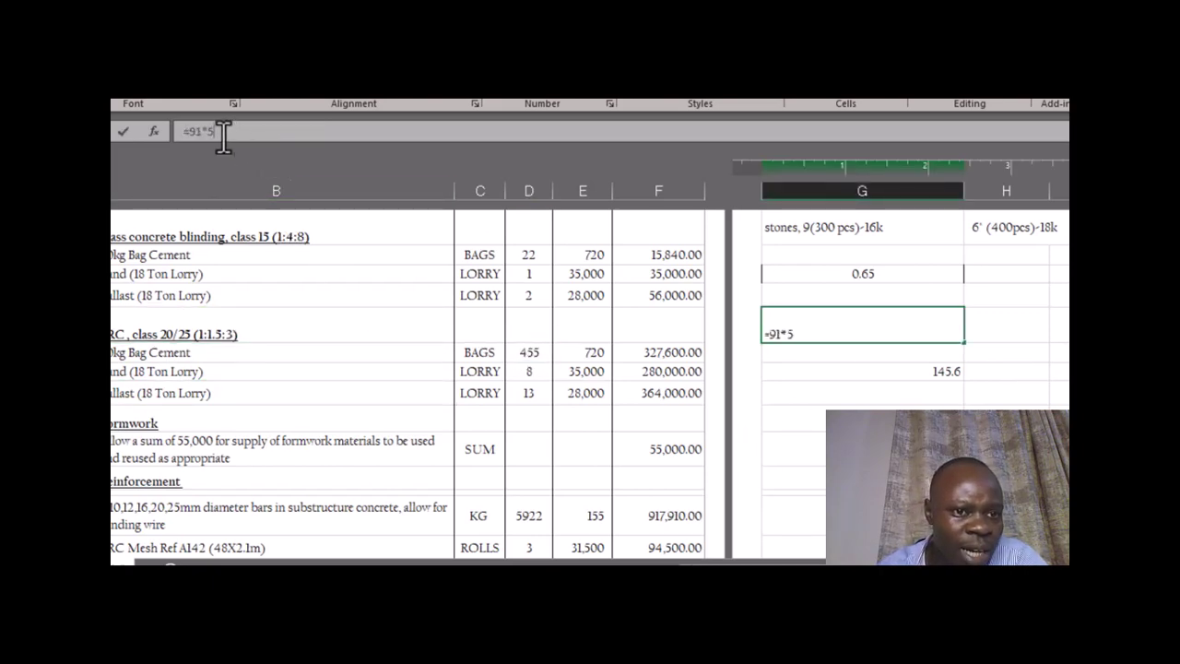
click(825, 367)
click(857, 332)
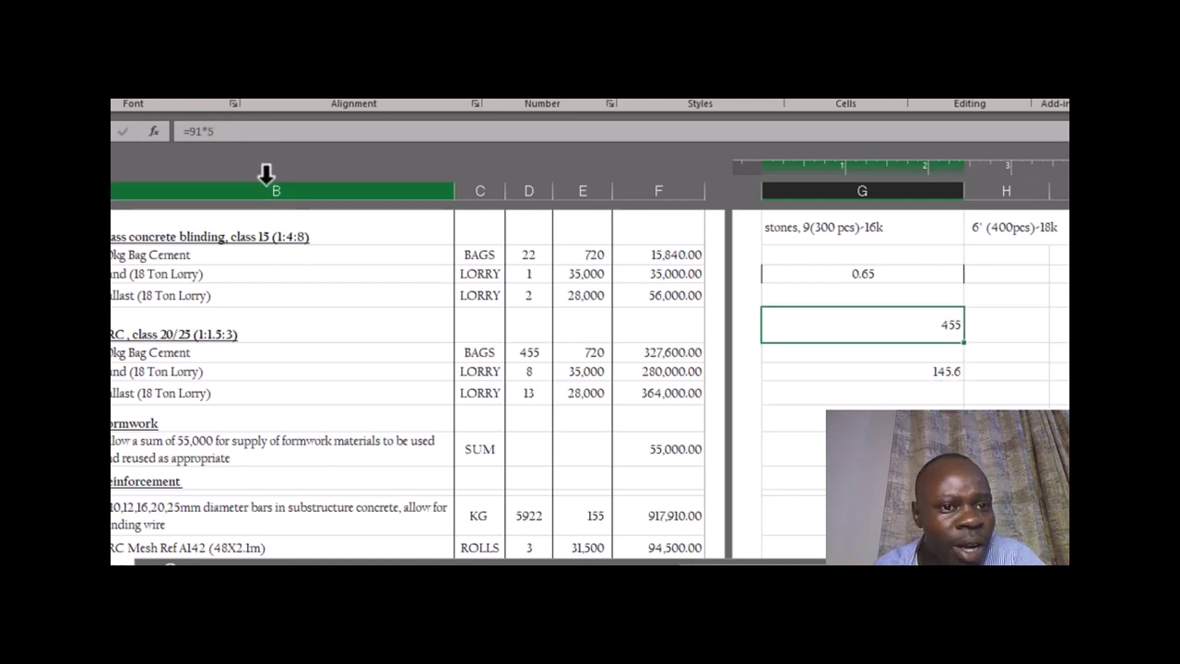
click(219, 134)
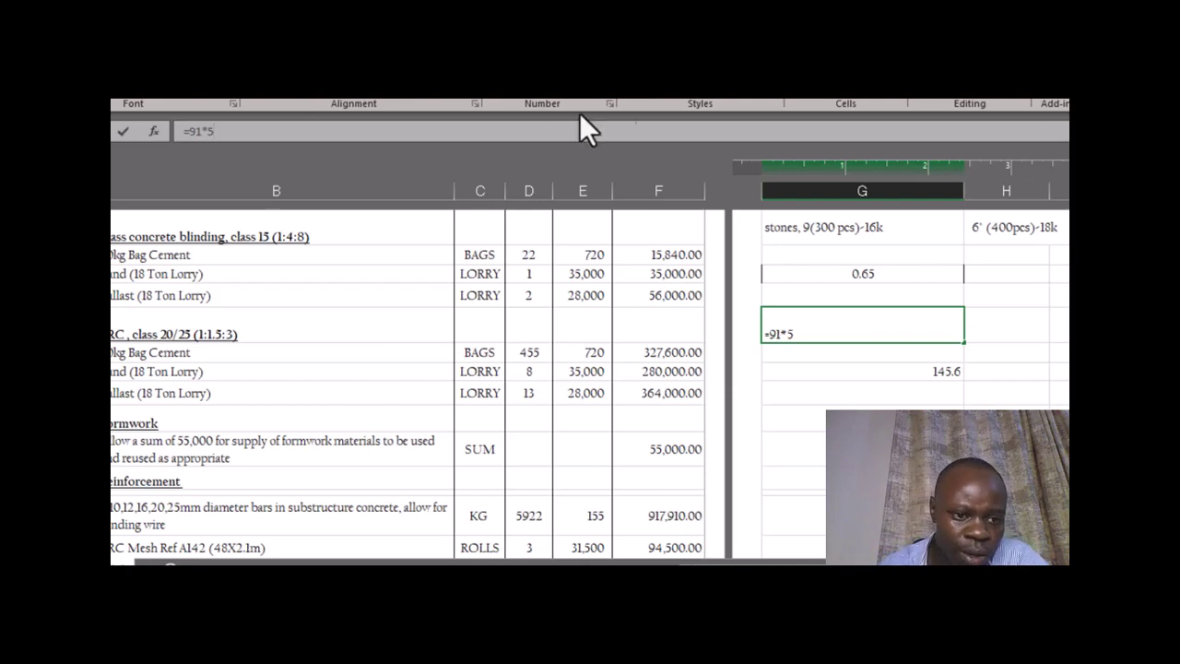
- Recheck the class 20/25 sand lorry formula, followed by the one in the ballast row
click(328, 369)
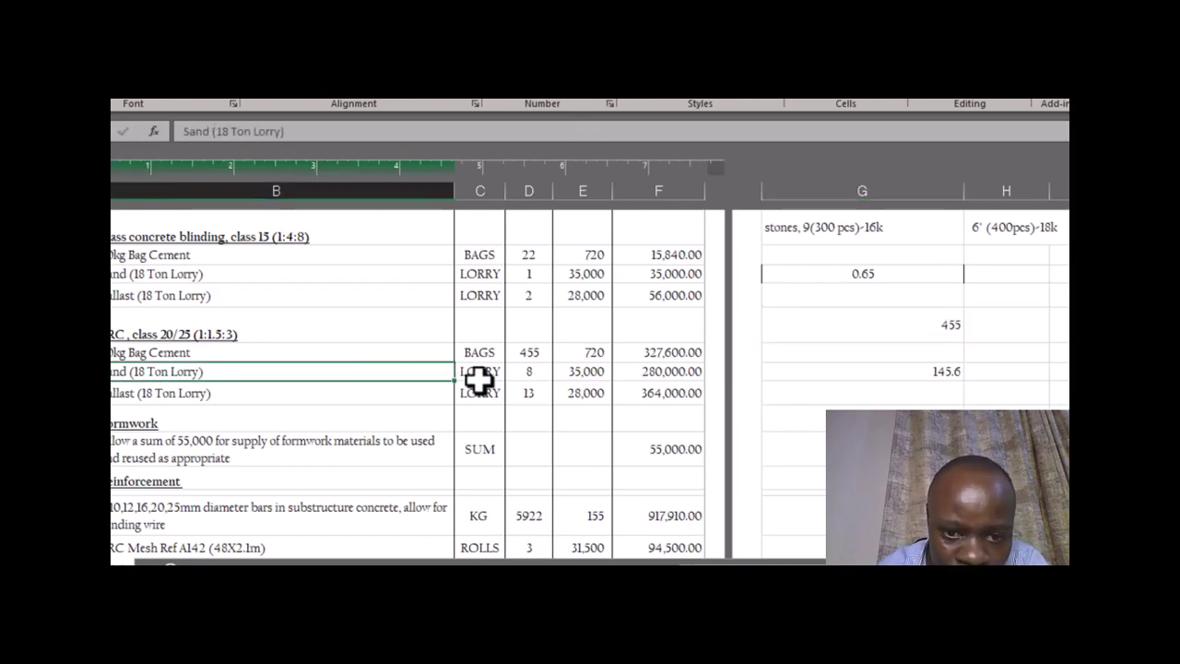
click(527, 373)
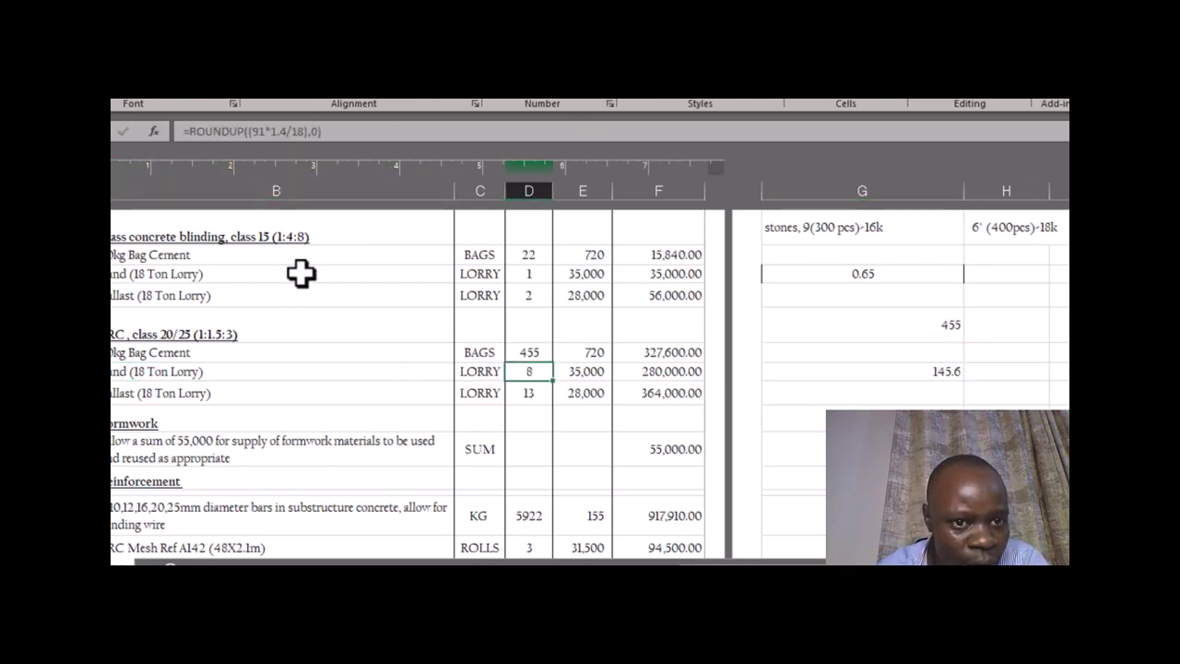
click(324, 131)
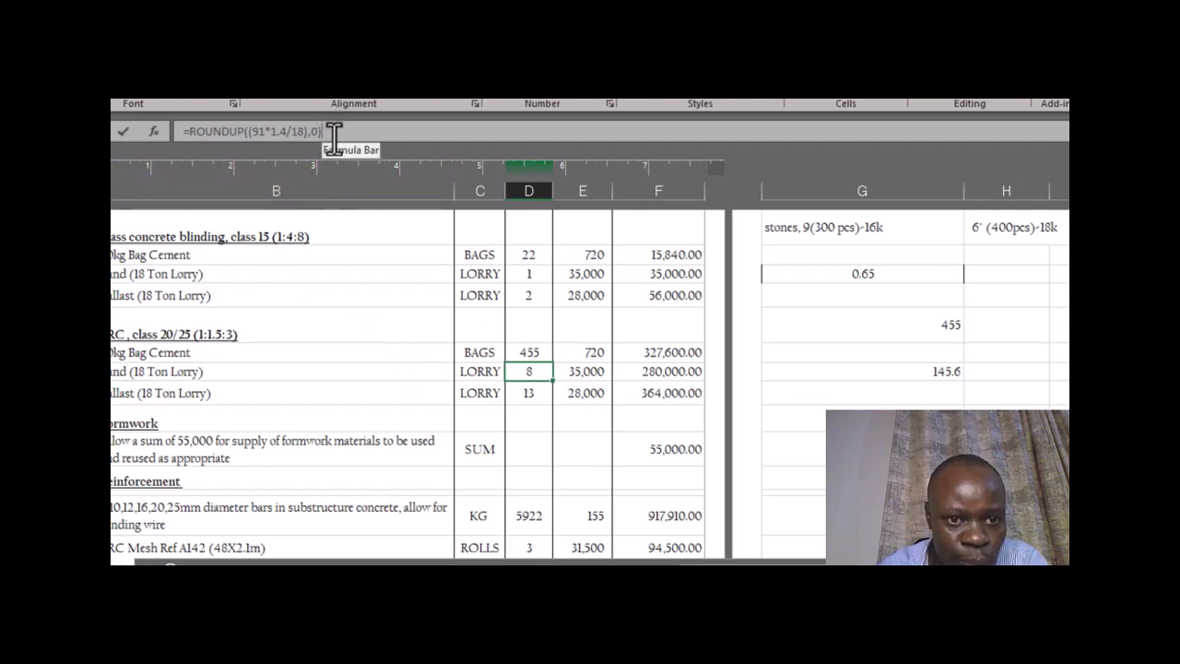
click(264, 372)
click(308, 393)
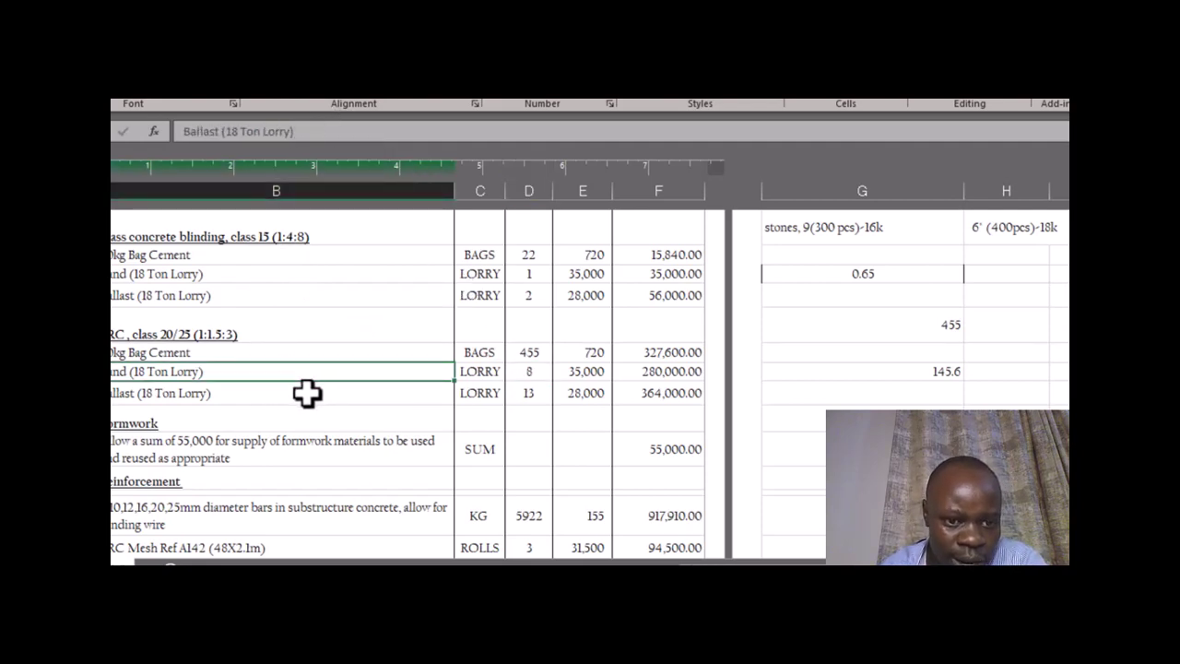
click(530, 392)
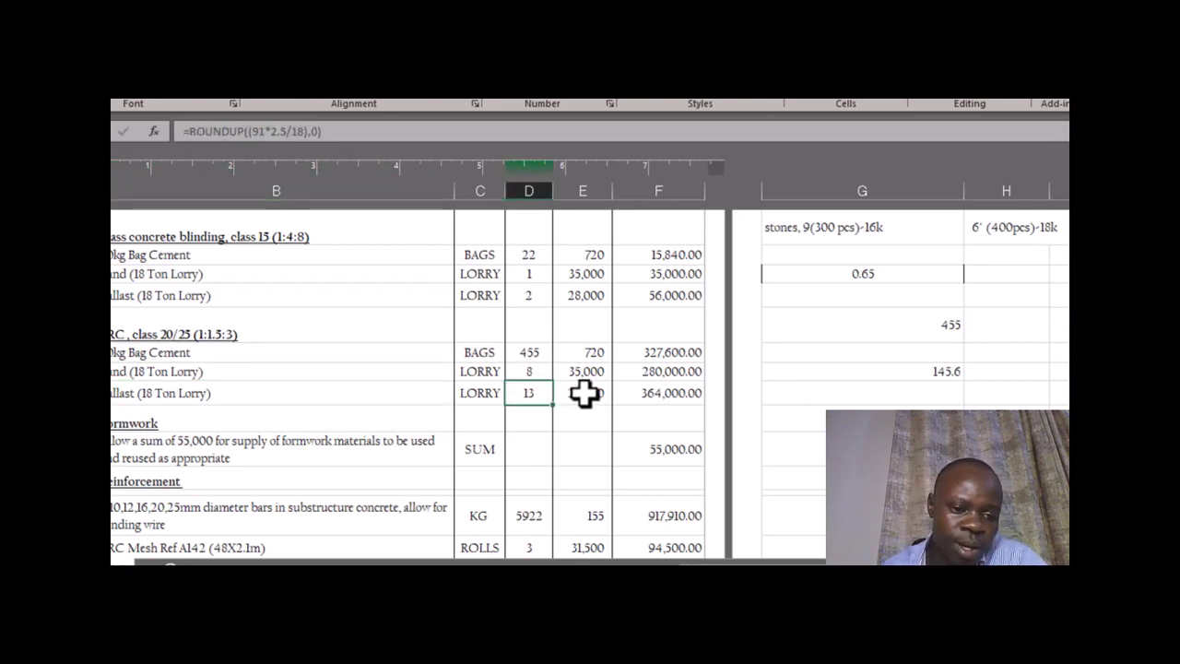
- Review the stone dust and hardcore items under Substructure Works and the formula behind the hardcore lorry quantity
scroll(335, 418, down, 3)
scroll(335, 419, up, 8)
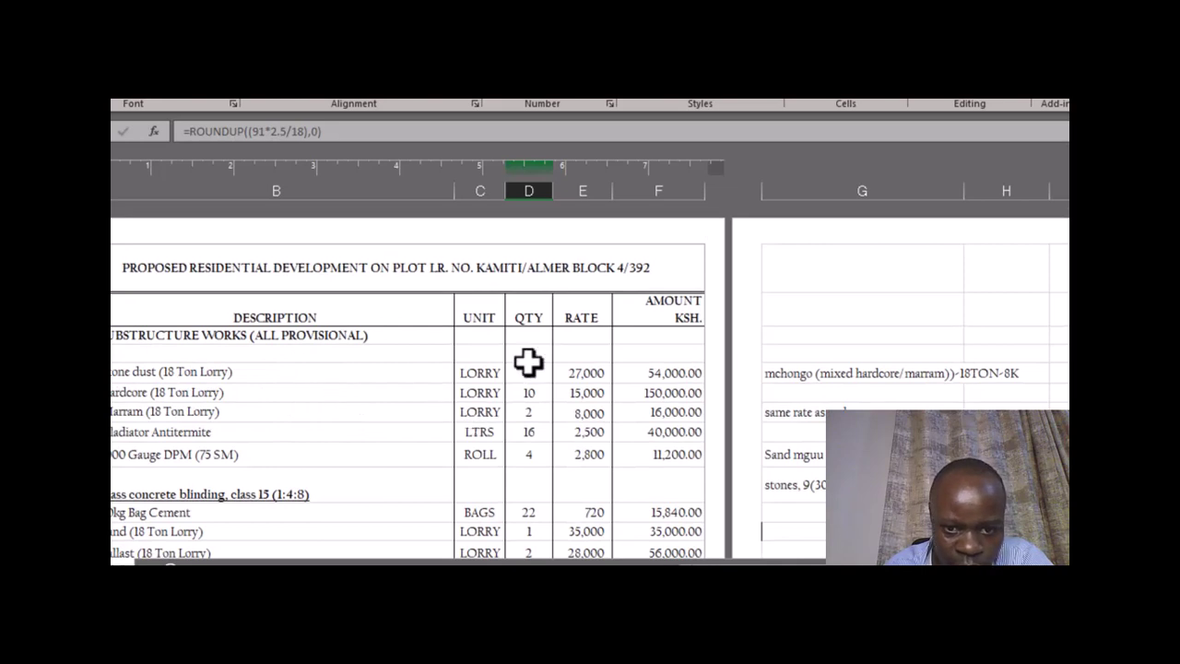
click(222, 377)
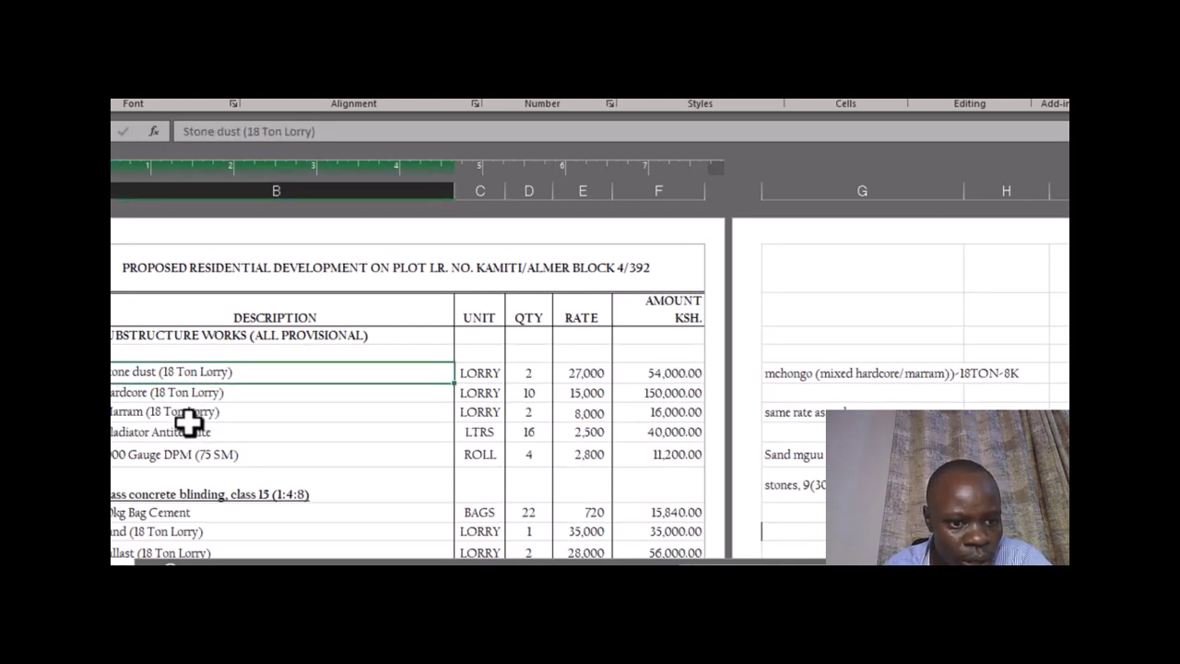
click(190, 395)
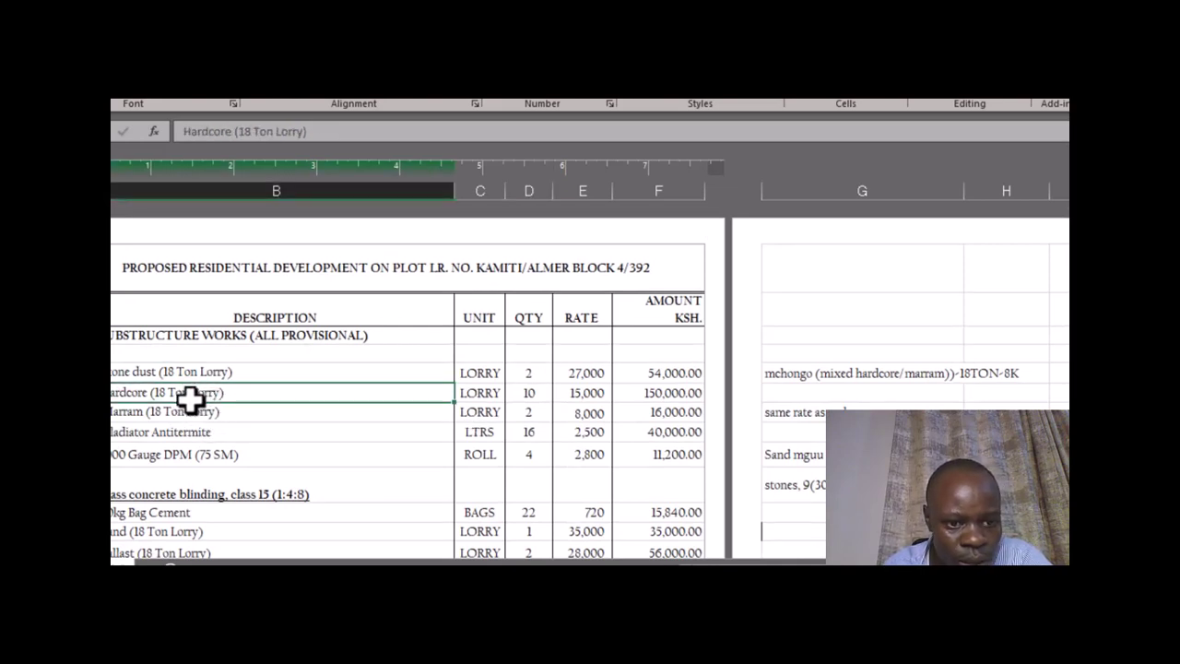
click(522, 394)
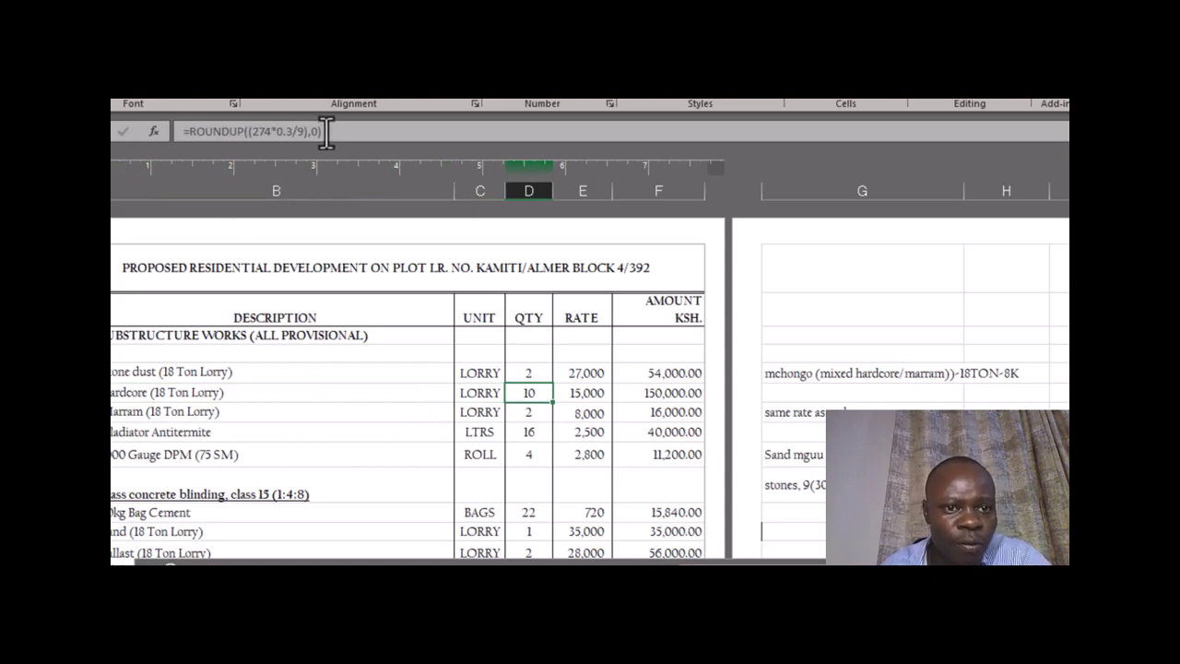
click(414, 394)
click(532, 391)
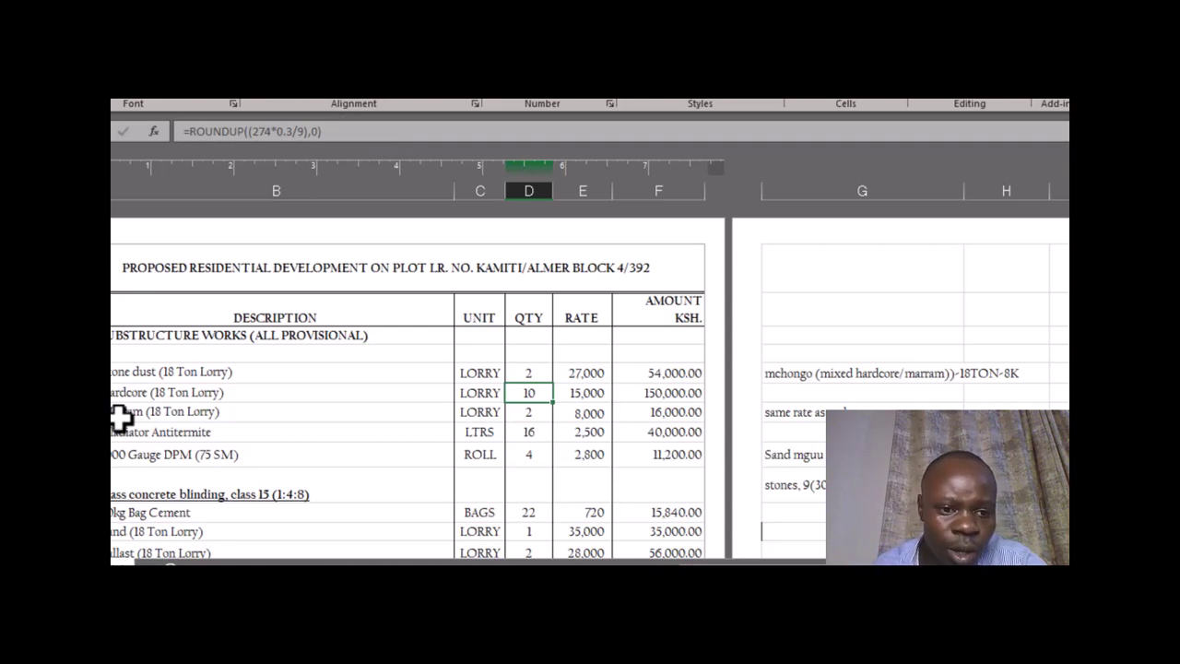
click(342, 392)
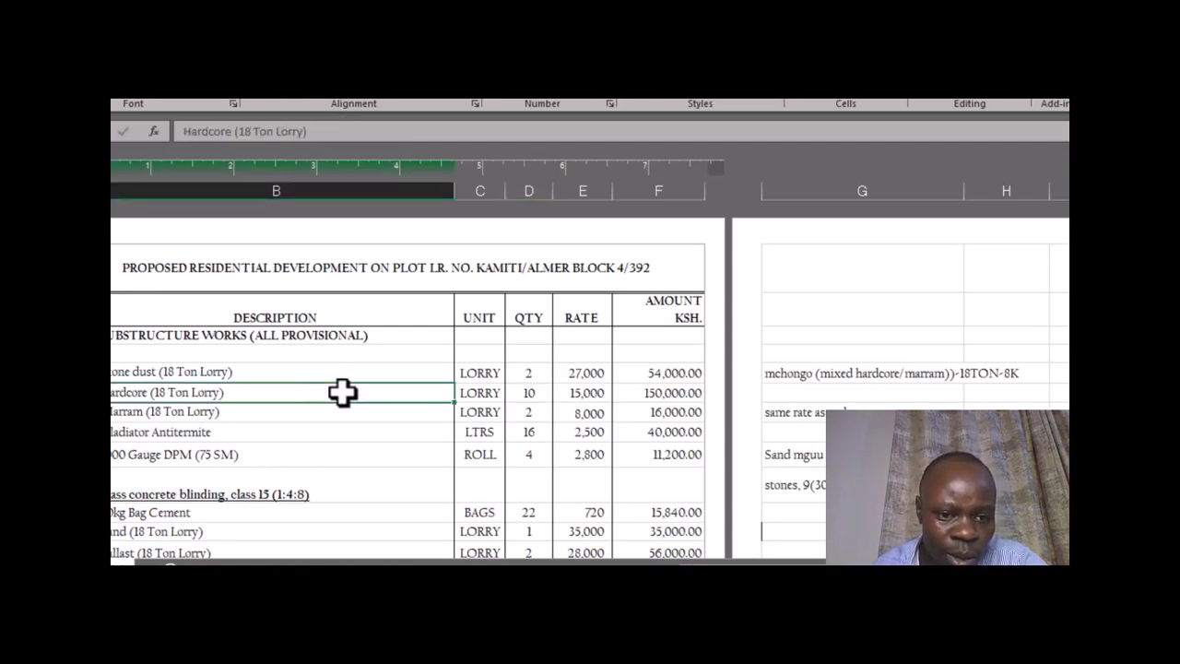
click(524, 395)
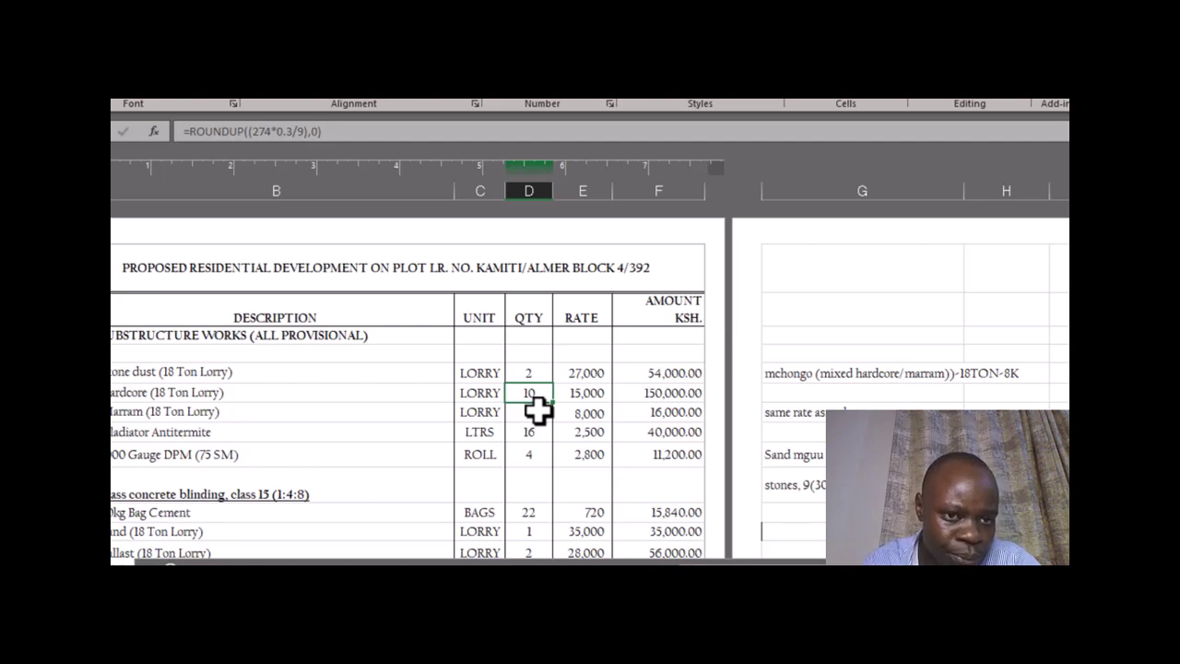
- Examine the individual terms of the ROUNDUP formula in the hardcore quantity cell
key(F2)
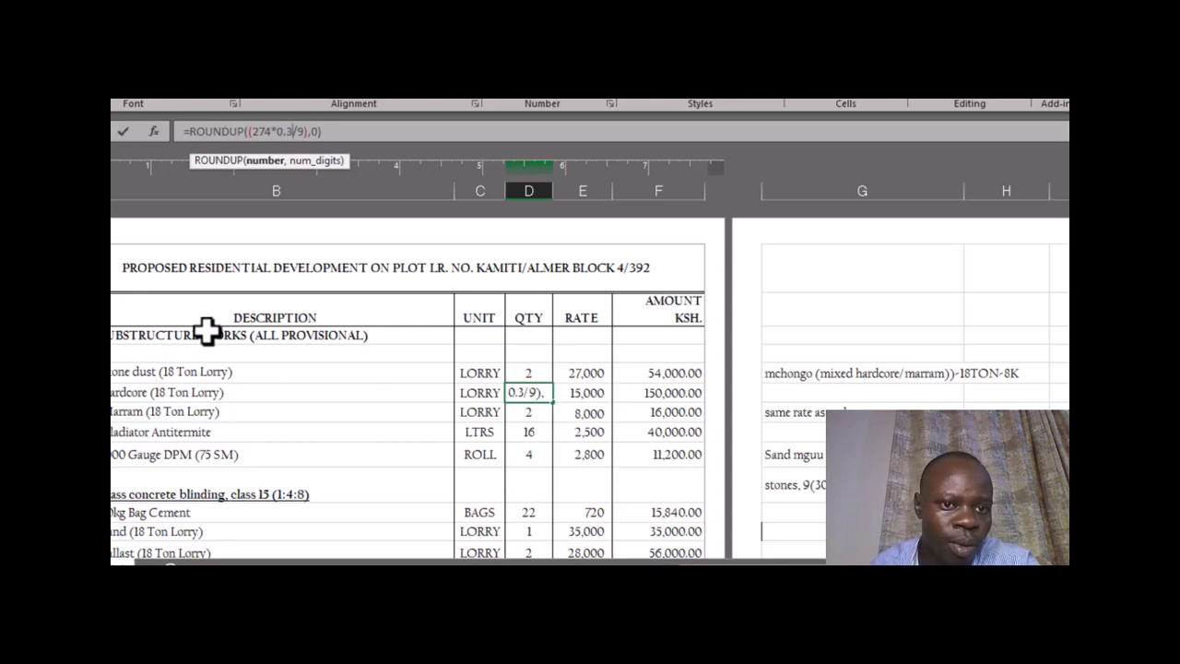
key(Right)
key(Right)
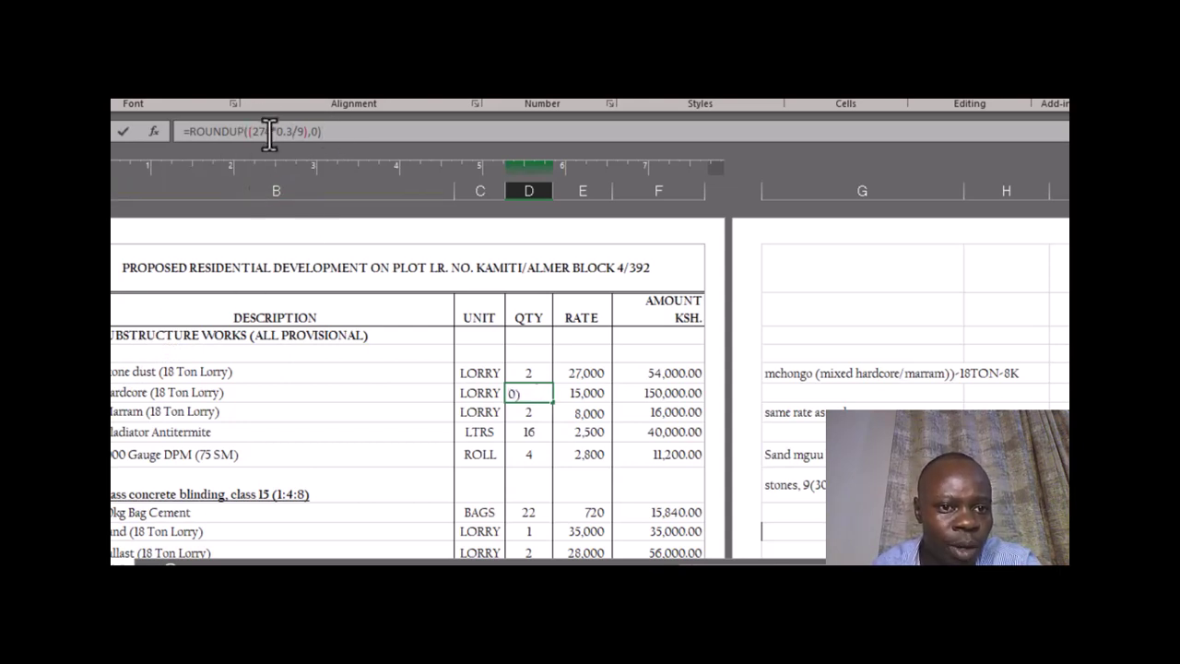
click(452, 427)
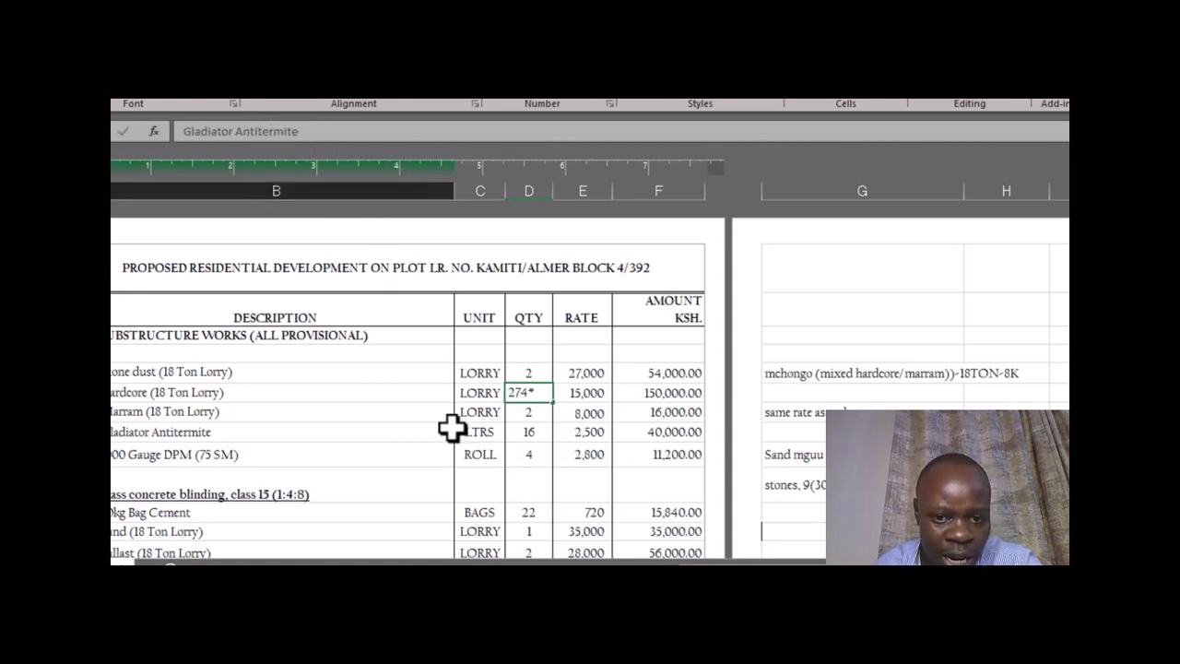
click(526, 392)
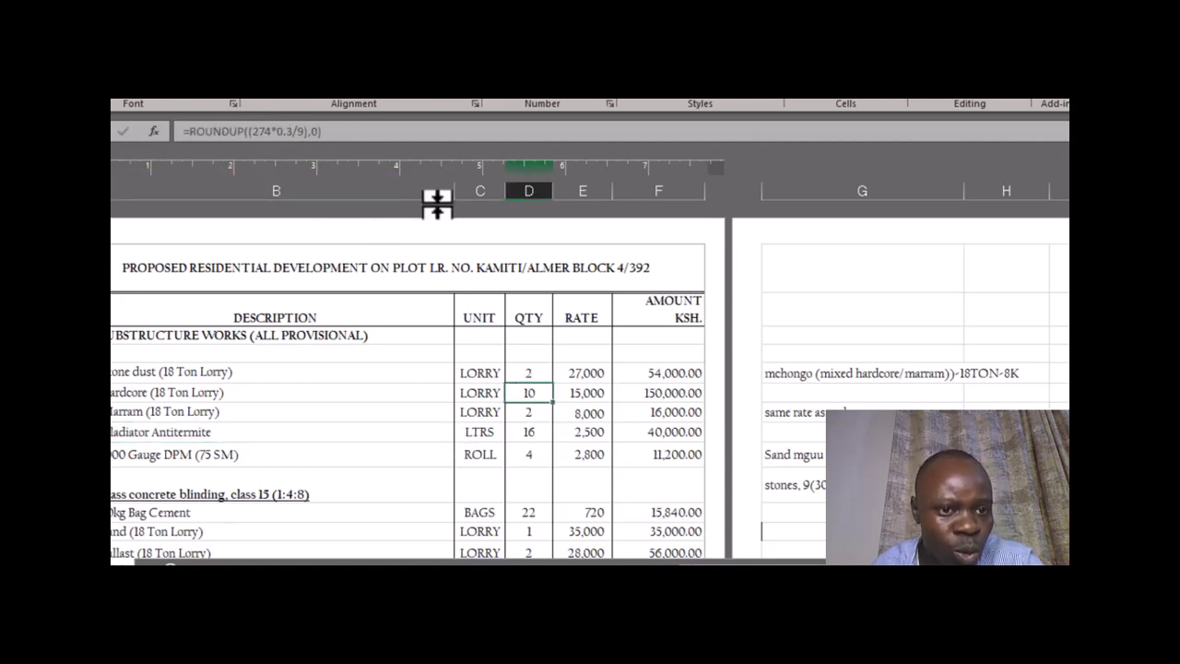
click(332, 131)
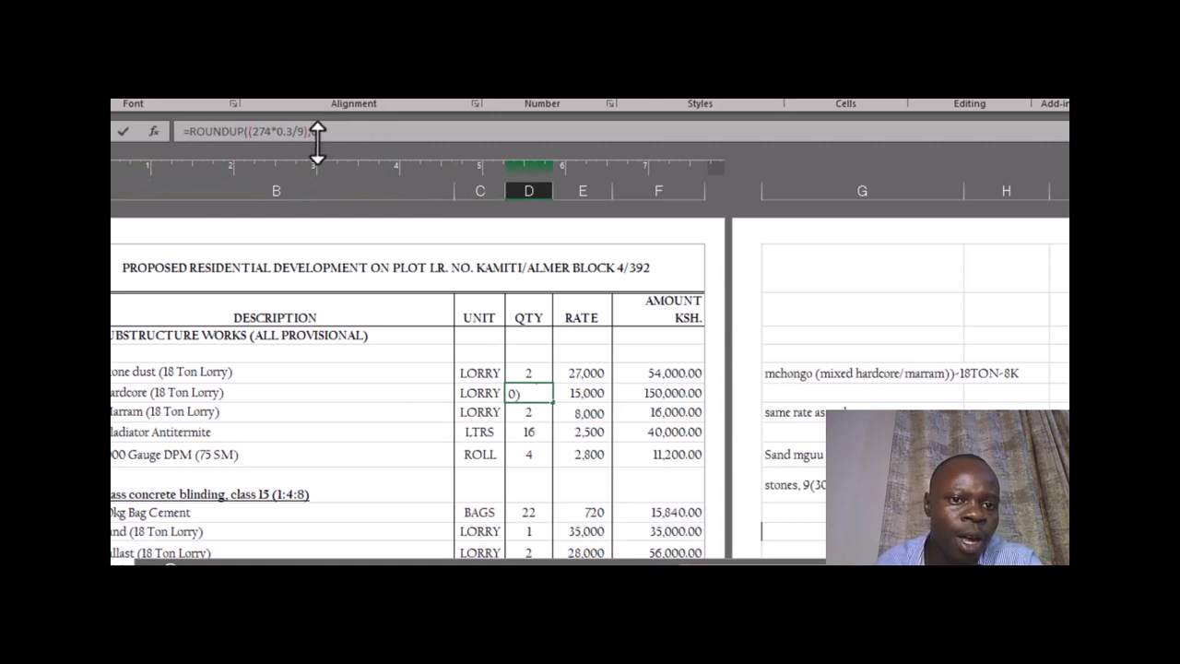
click(303, 132)
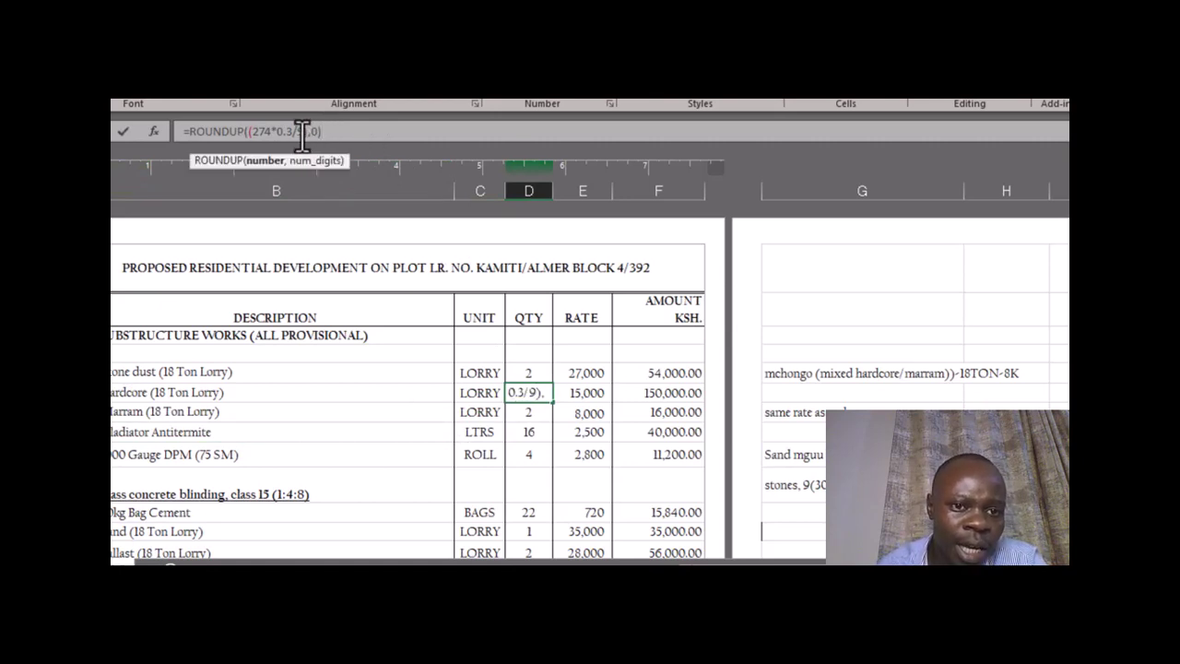
click(218, 394)
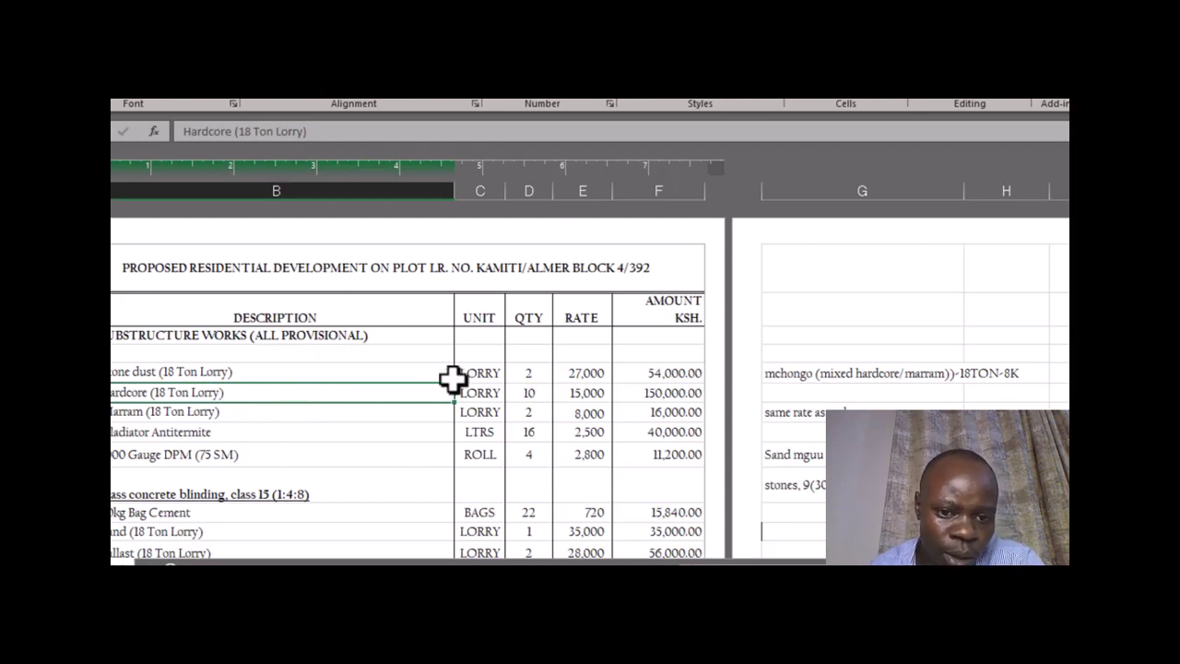
click(518, 395)
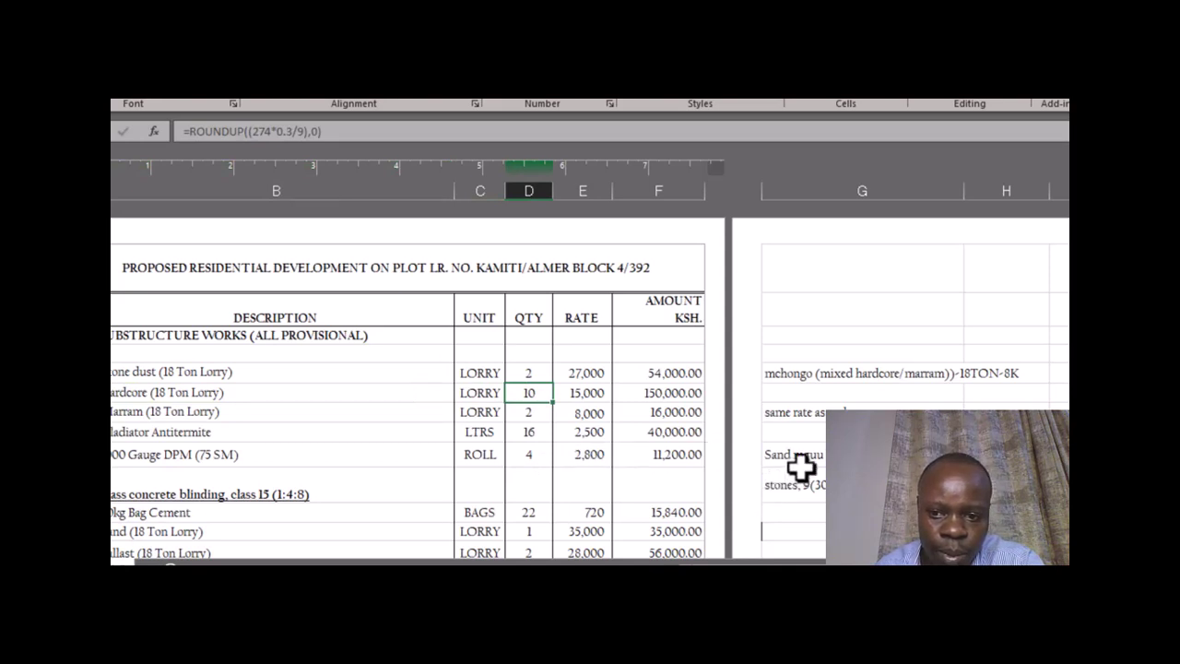
scroll(799, 466, down, 2)
scroll(801, 467, down, 1)
scroll(798, 467, up, 3)
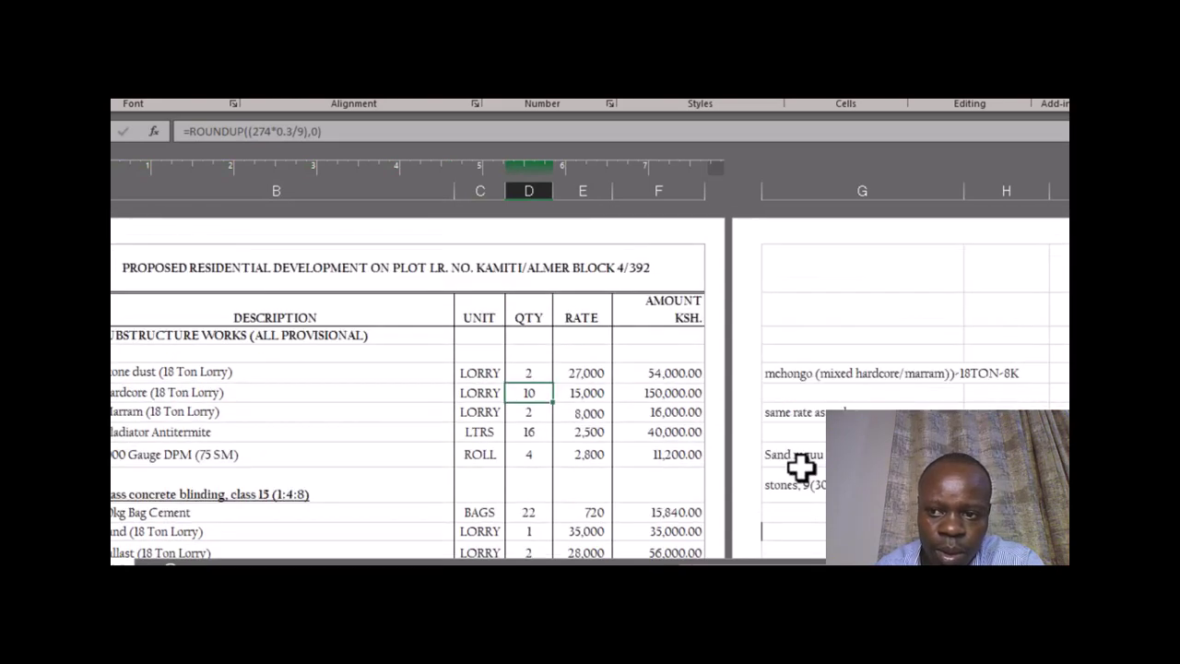
- Review the stone dust and hardcore descriptions and examine the division by 9 in the hardcore lorry quantity formula
click(261, 370)
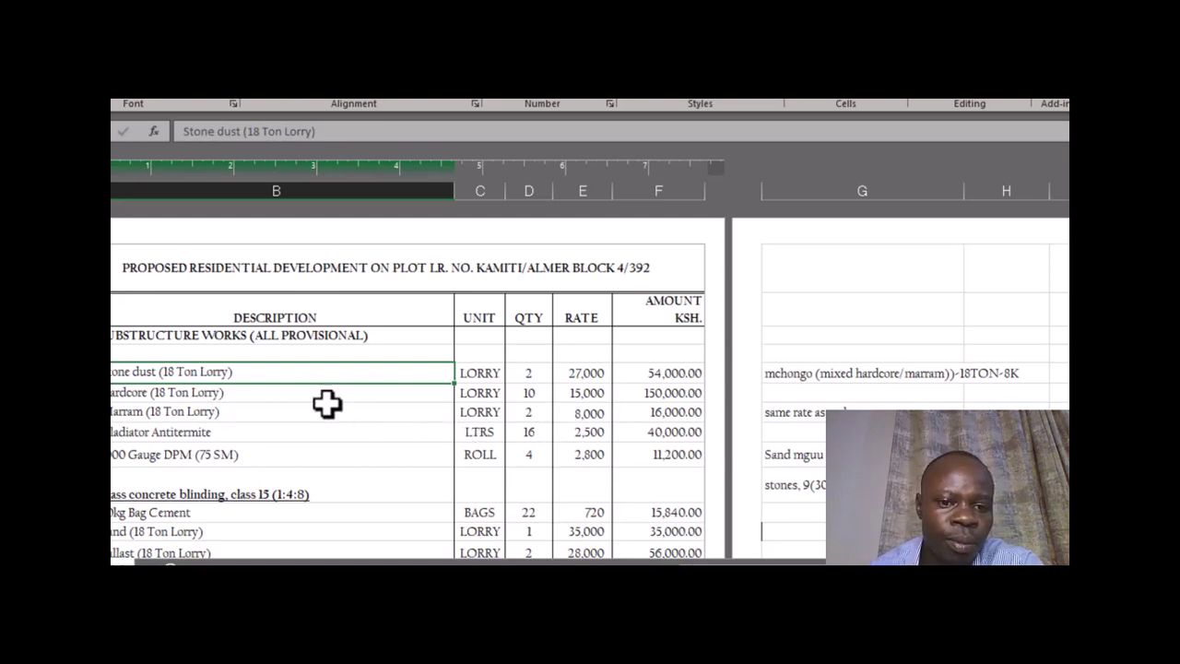
click(261, 392)
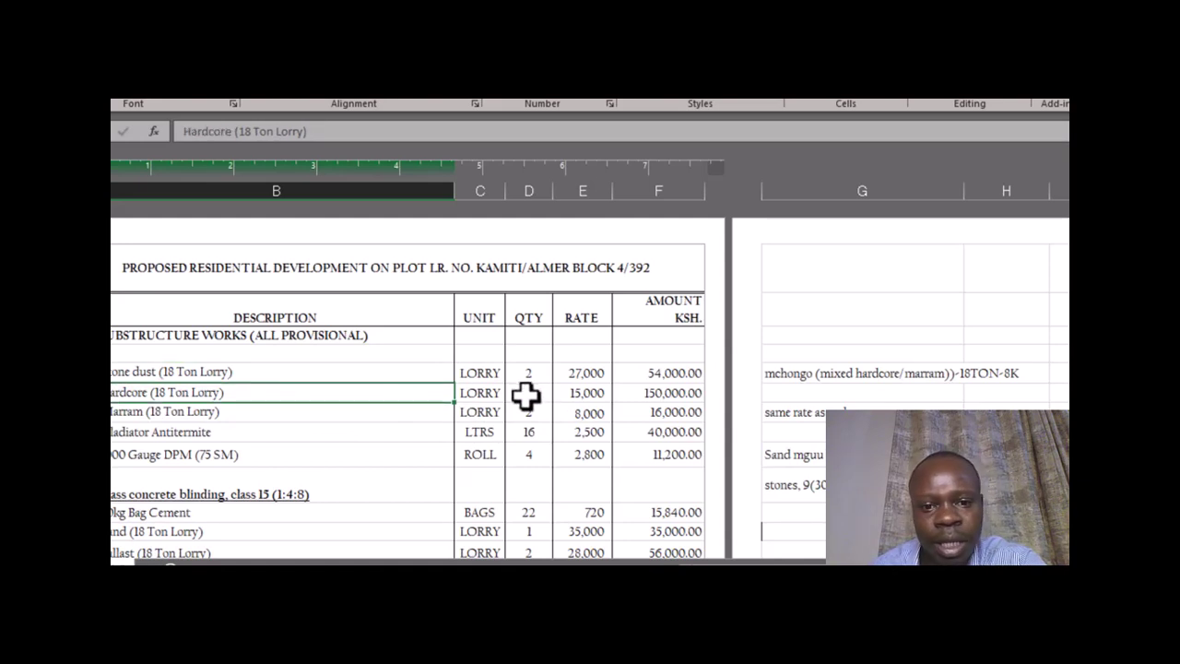
click(527, 396)
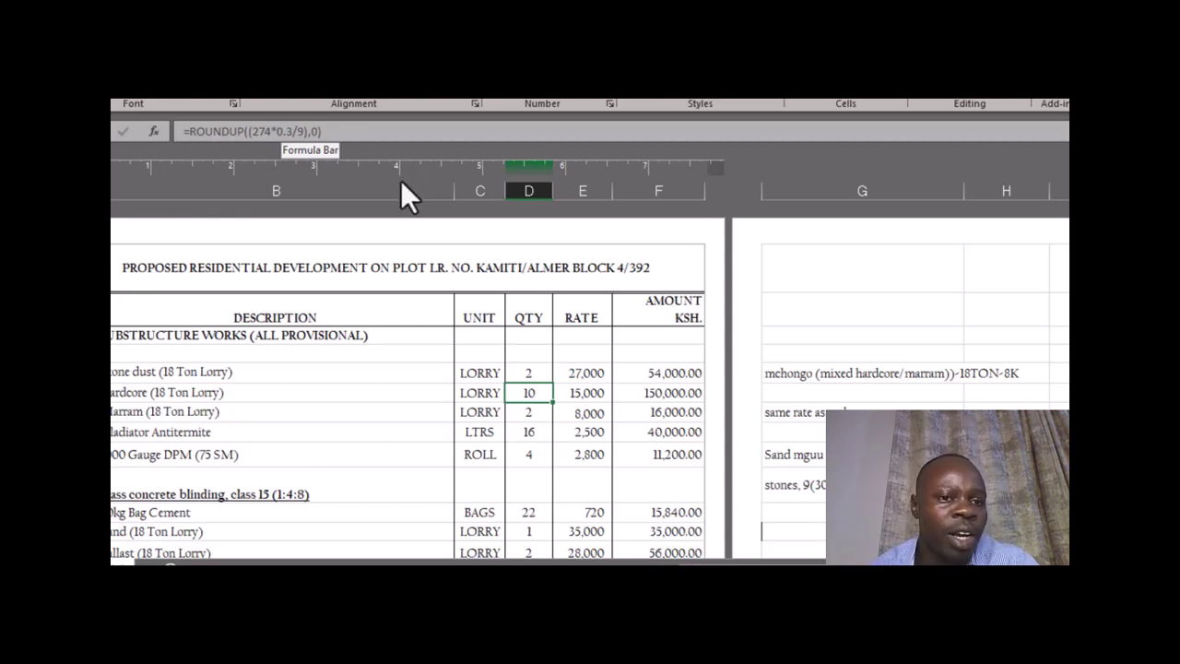
click(286, 132)
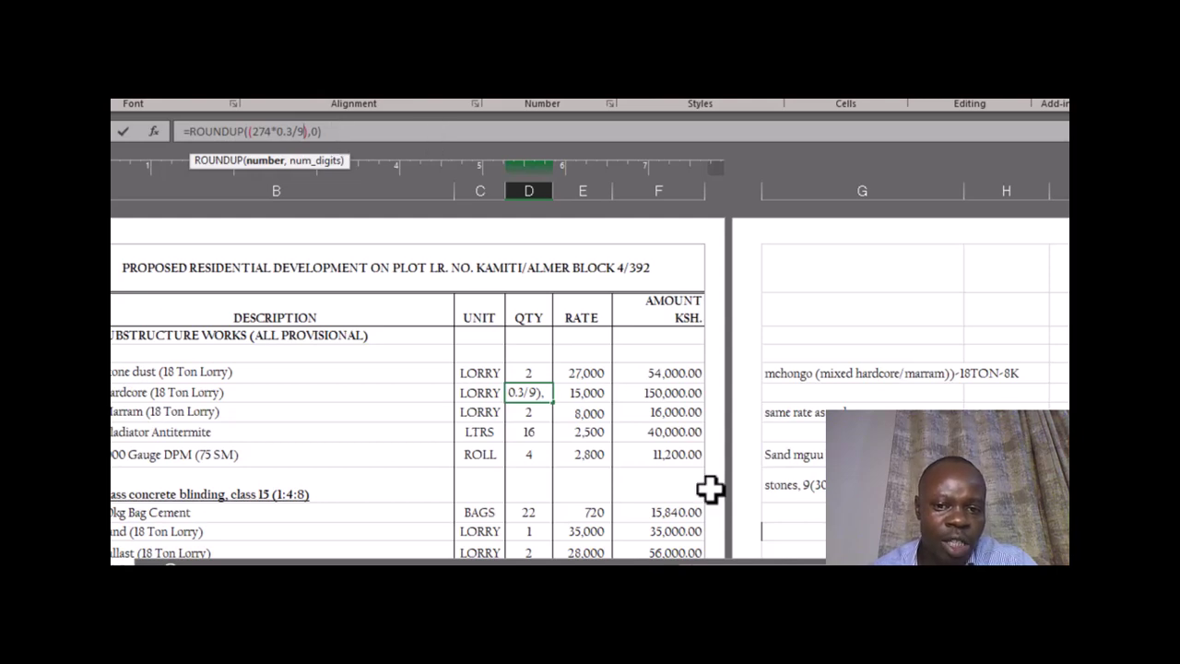
click(372, 393)
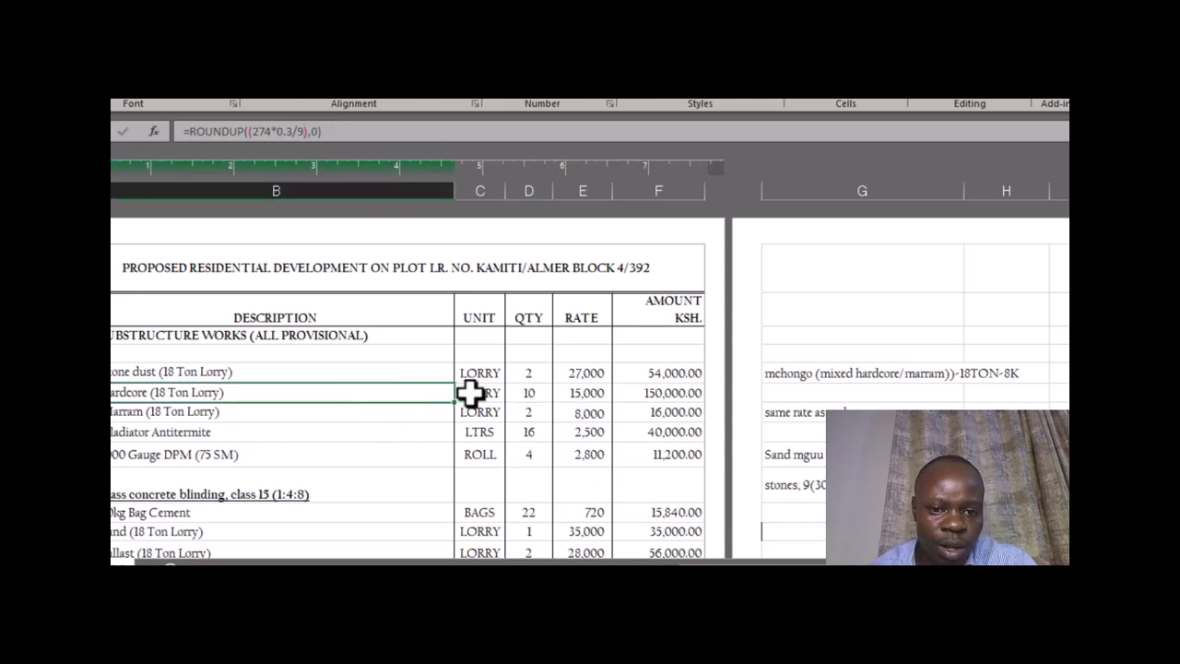
- Recheck the complete ROUNDUP formula of the hardcore quantity and return to the hardcore item description
click(532, 389)
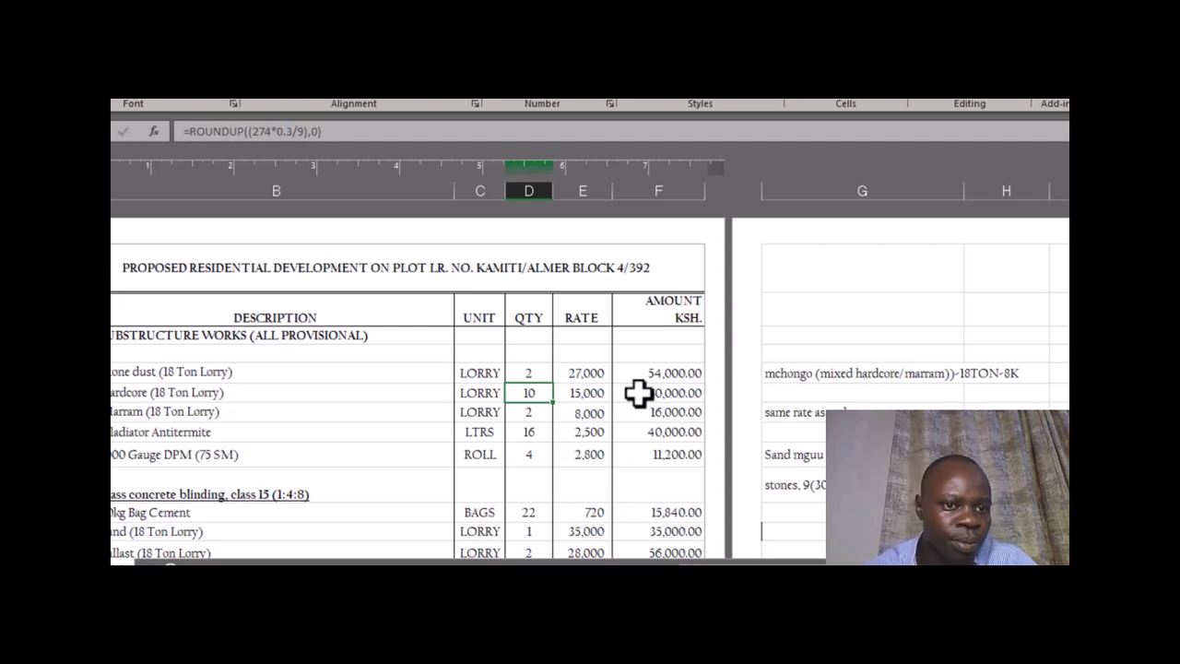
click(332, 132)
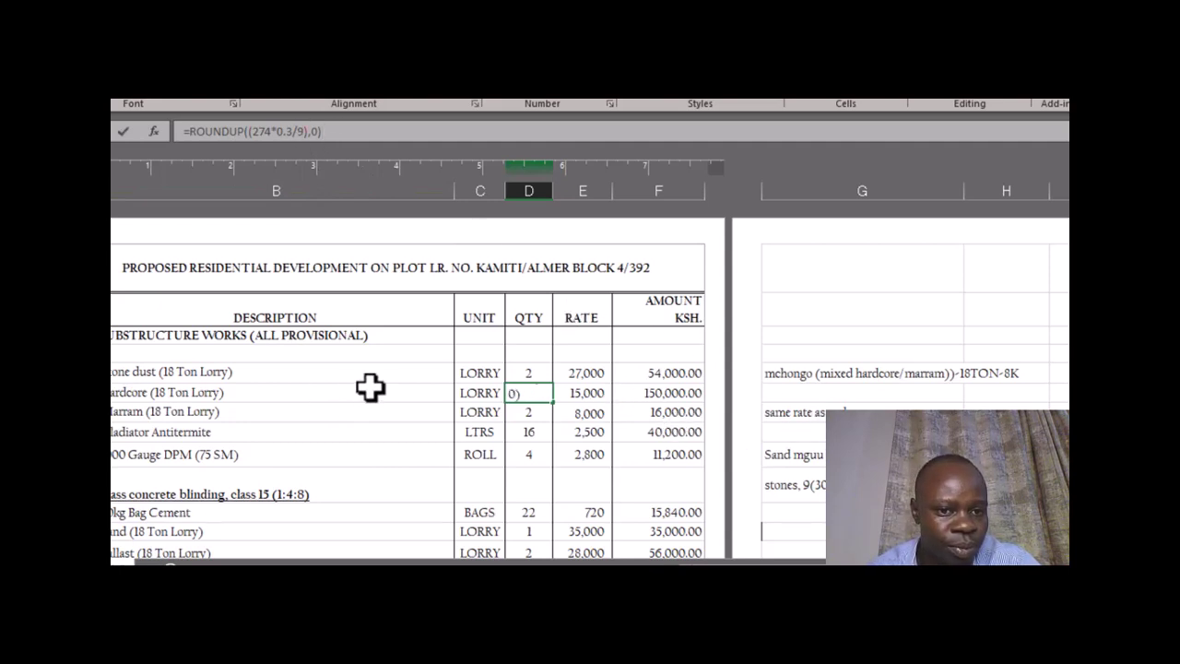
scroll(482, 397, down, 3)
scroll(329, 311, up, 3)
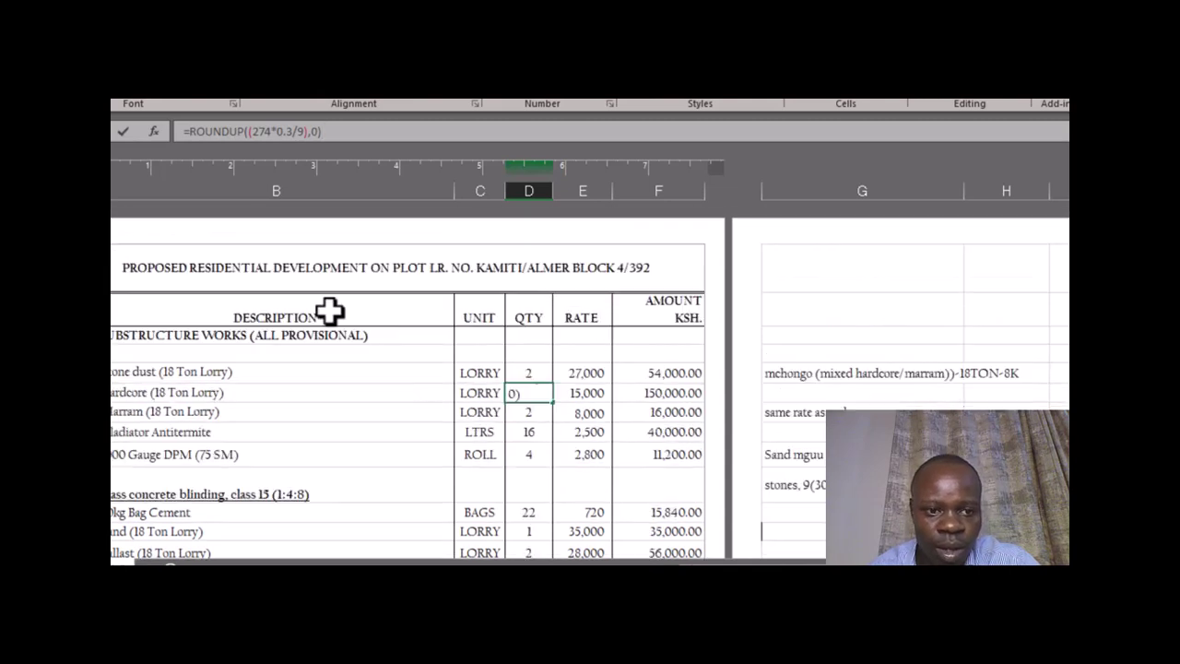
click(312, 428)
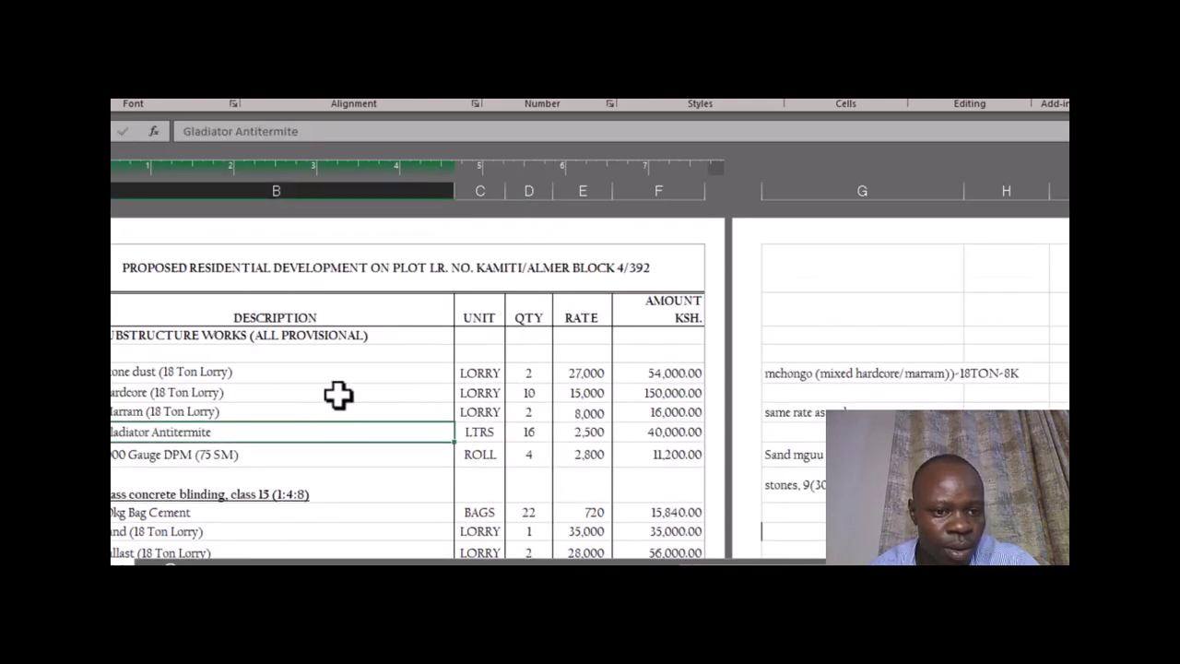
click(338, 392)
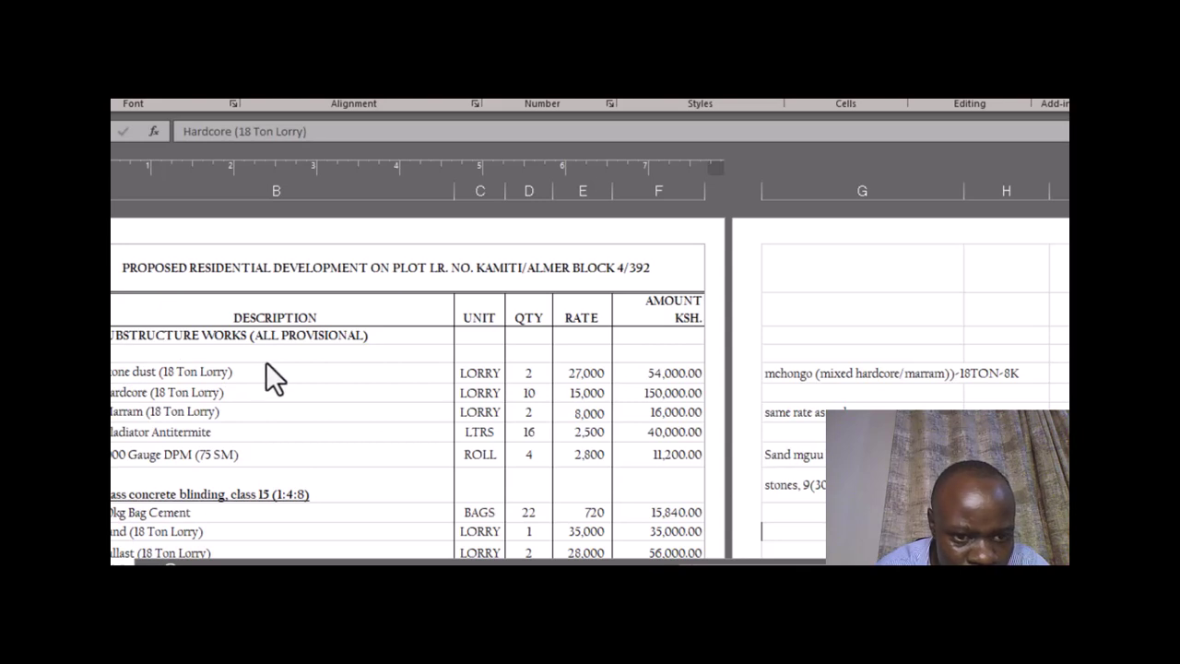
- Examine the ROUNDUP formula behind the stone dust lorry quantity together with the item's description and unit
click(531, 372)
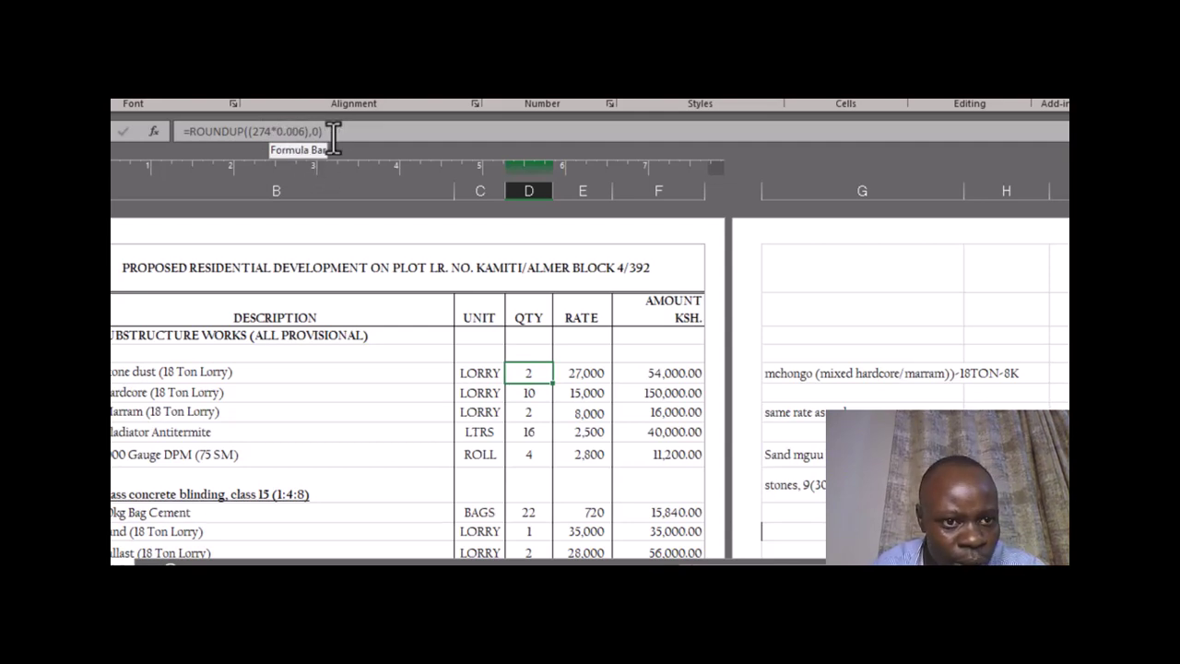
click(267, 373)
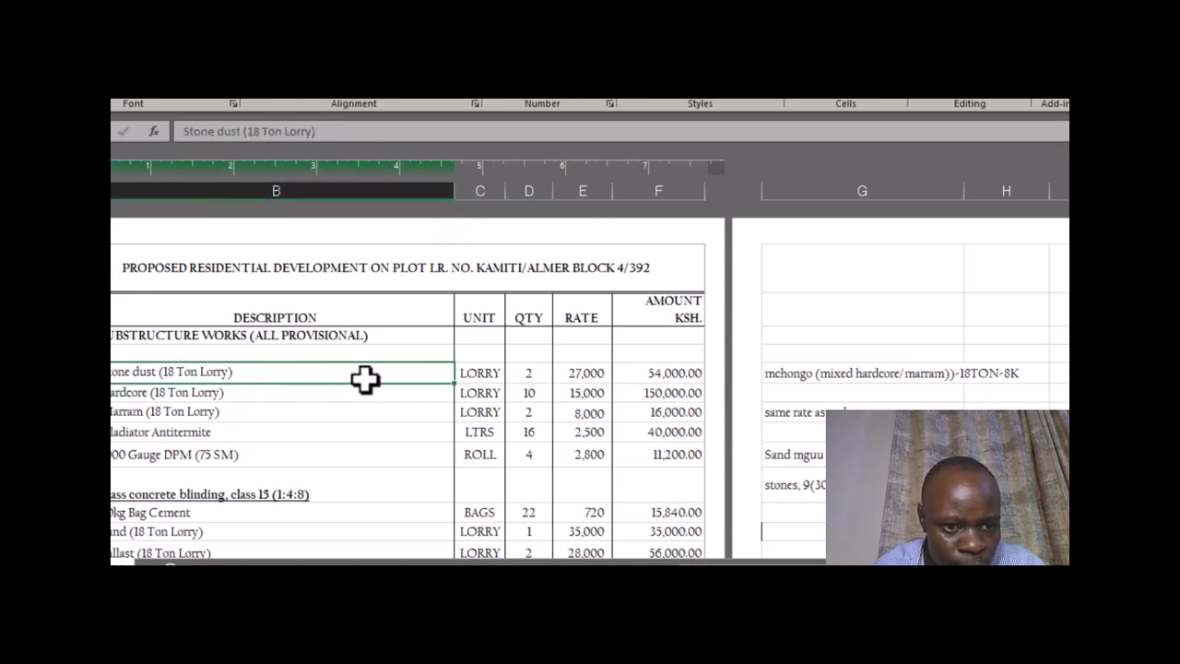
click(529, 374)
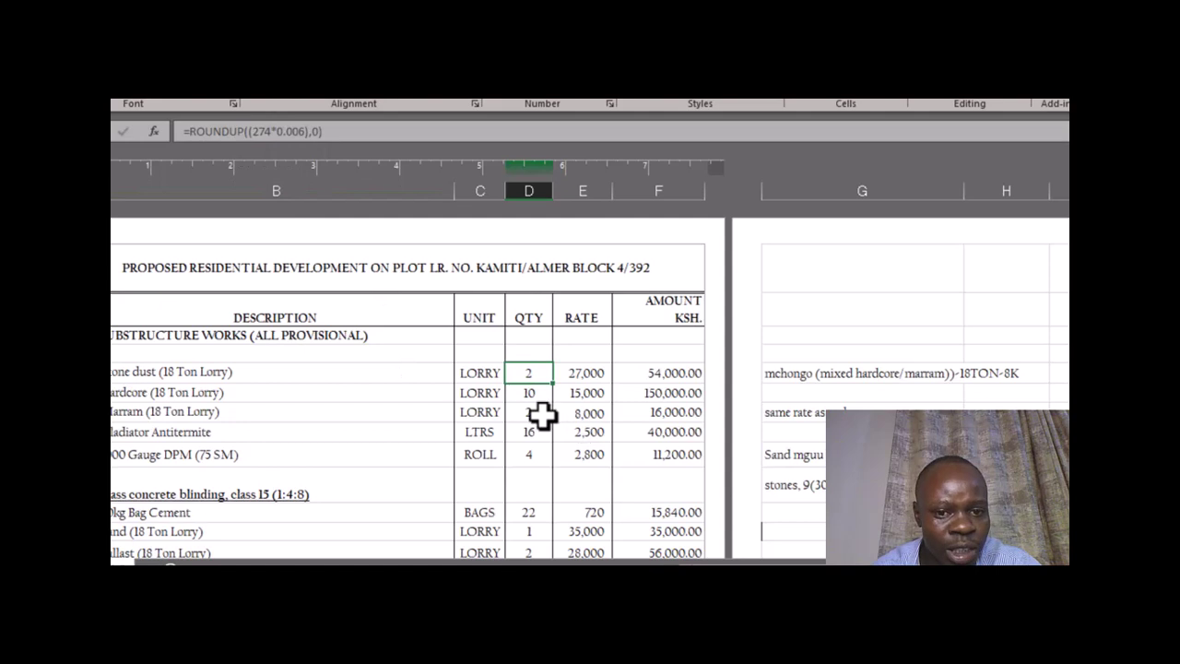
click(338, 134)
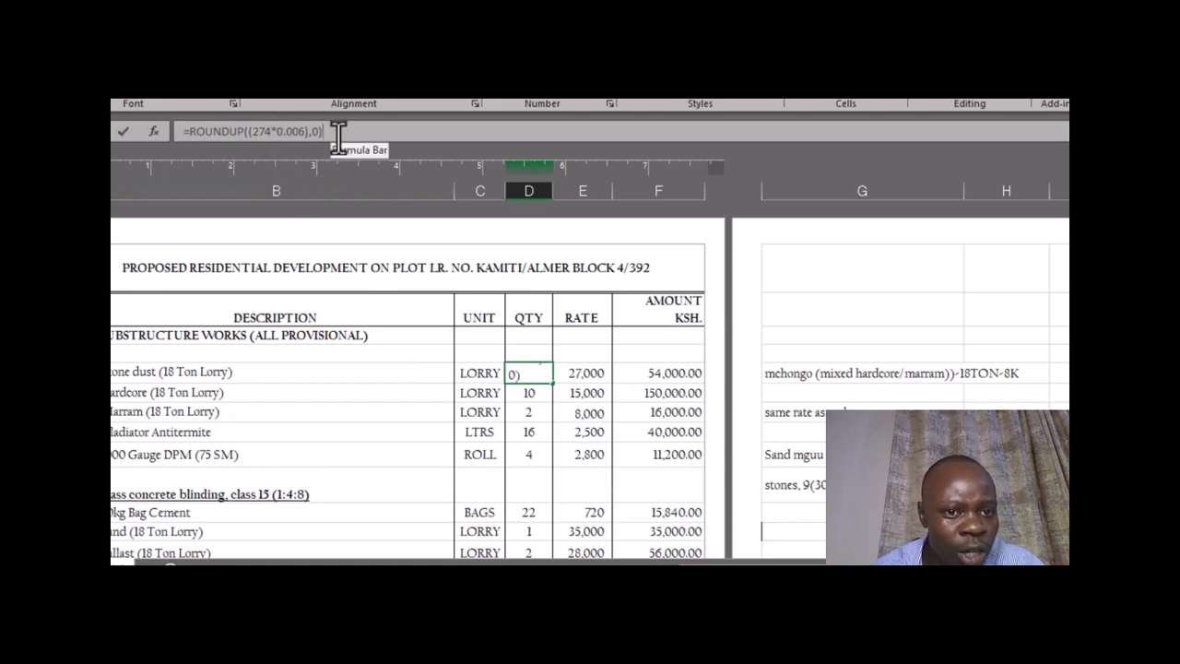
click(251, 370)
click(488, 378)
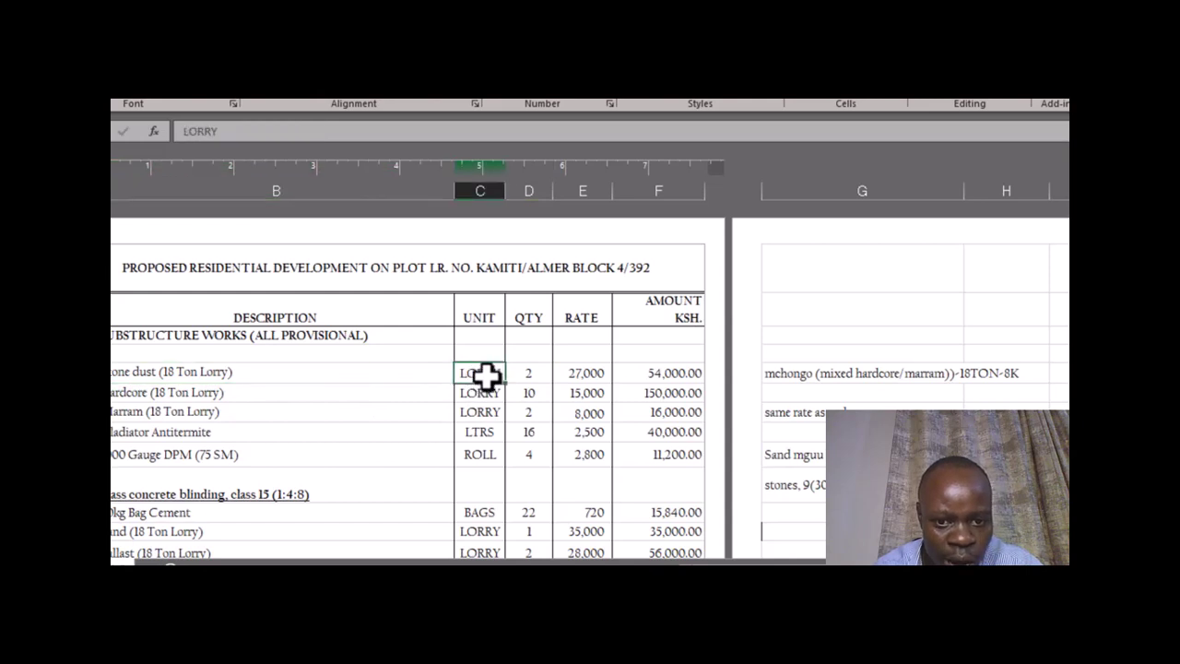
click(244, 376)
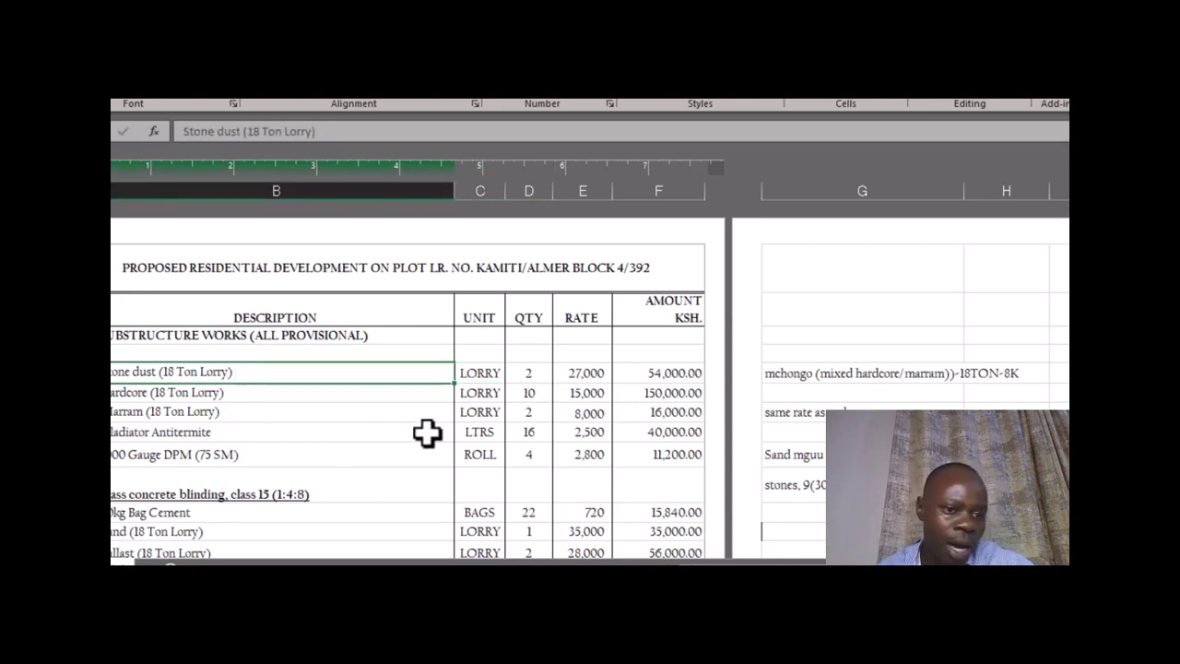